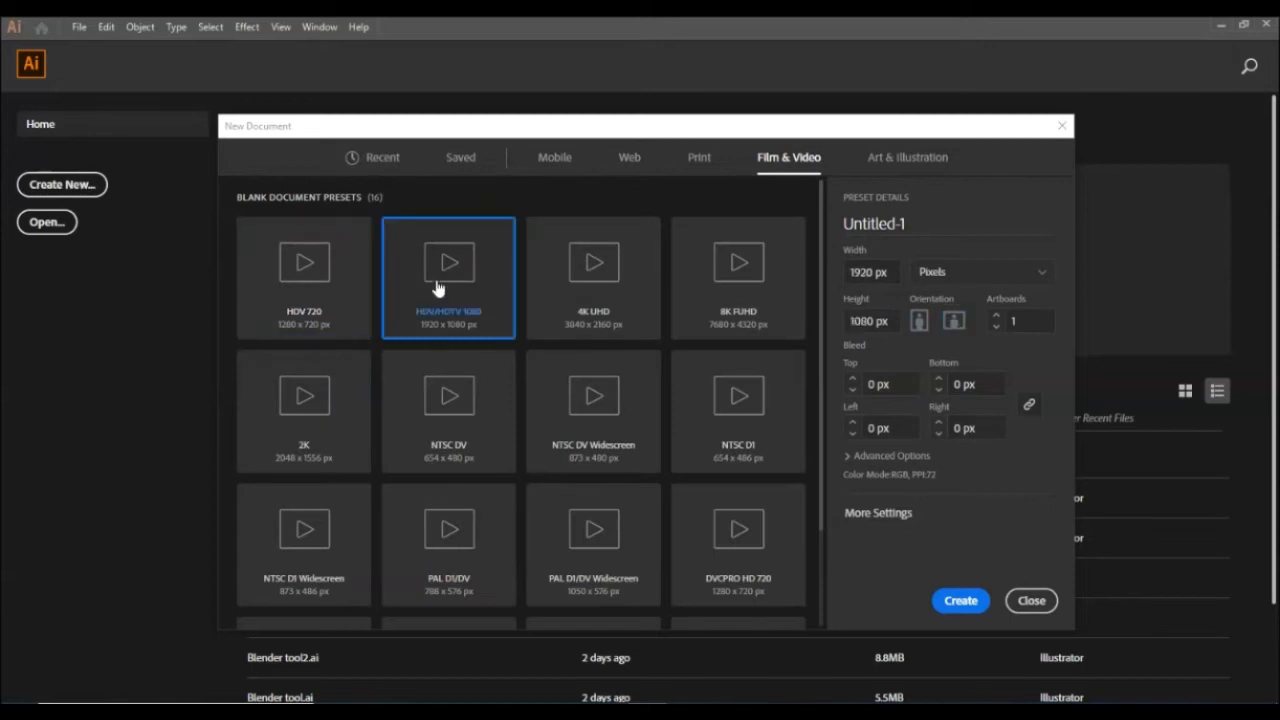
# Create a new document from the HDV/HDTV 1080 film and video preset at 1920 x 1080 px
pyautogui.click(450, 285)
pyautogui.click(955, 601)
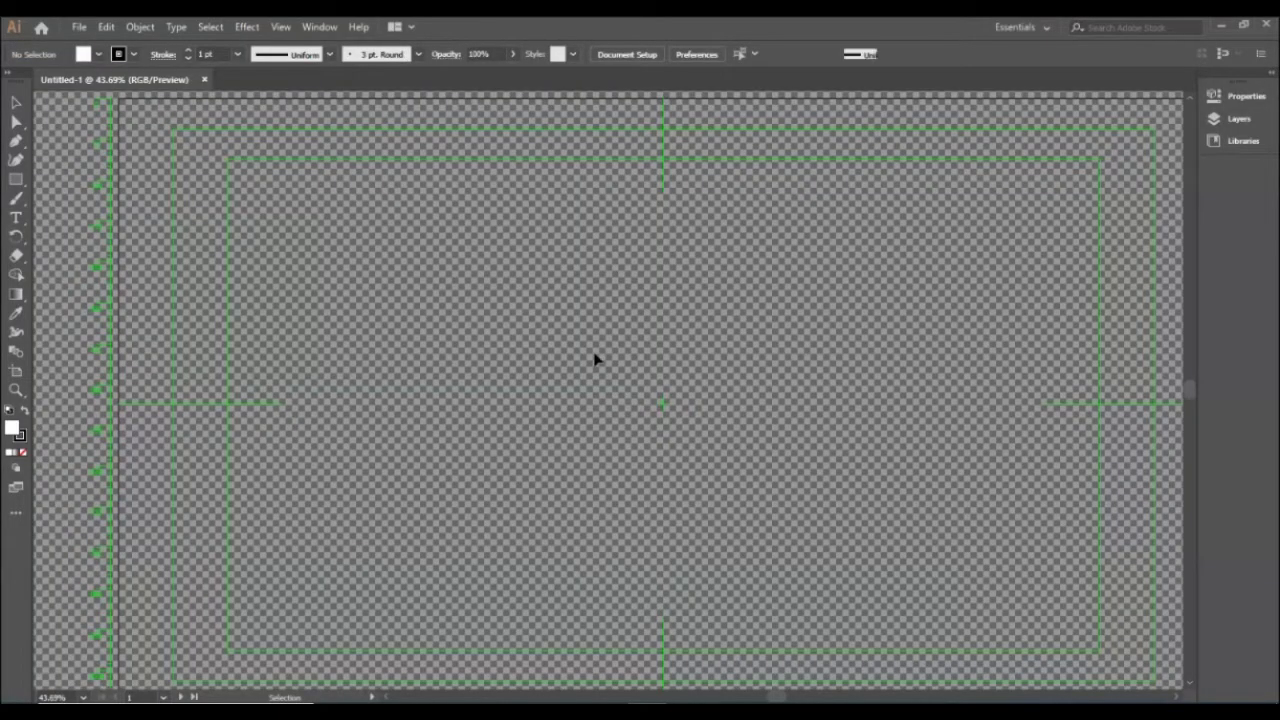
# Add a black letter D as text and enlarge it near the middle of the artboard
pyautogui.press('t')
pyautogui.click(588, 342)
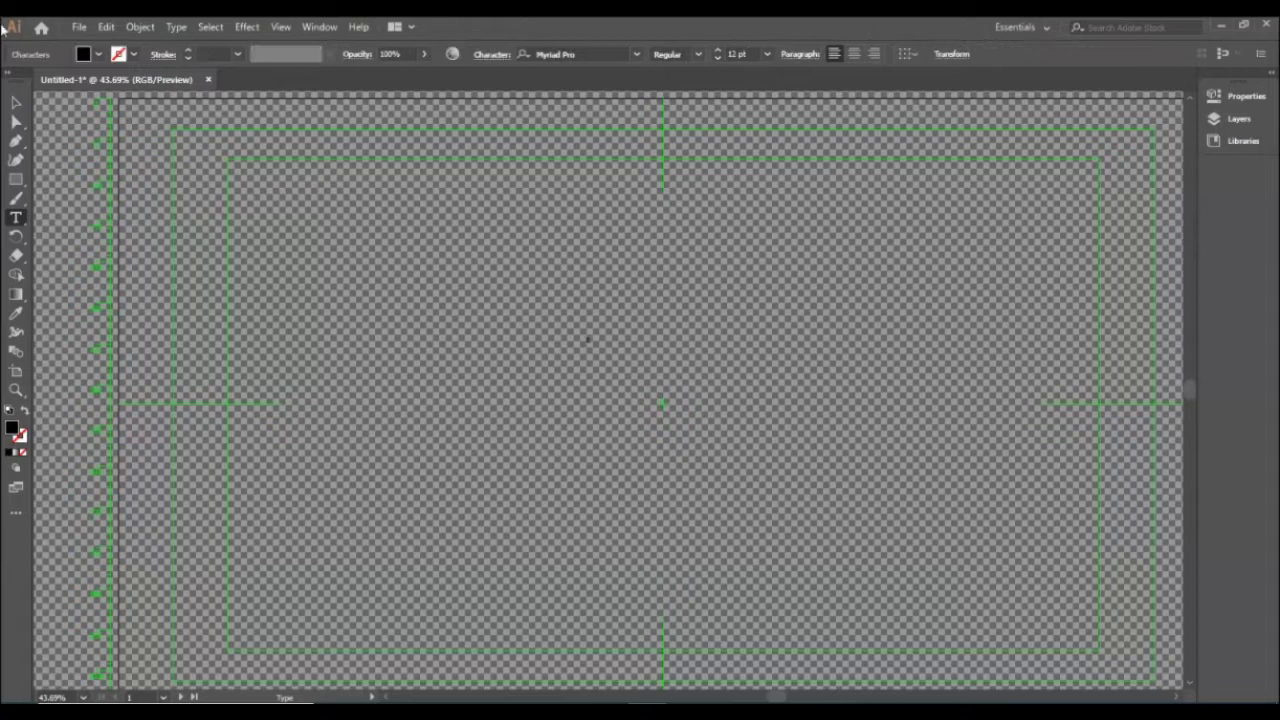
pyautogui.click(16, 102)
pyautogui.moveTo(606, 350); pyautogui.dragTo(551, 366)
pyautogui.moveTo(583, 409); pyautogui.dragTo(700, 468)
pyautogui.click(371, 257)
# Start a Pen path on the D's upper edge and curve it outward past the letter's stem
pyautogui.scroll(1, 593, 300)
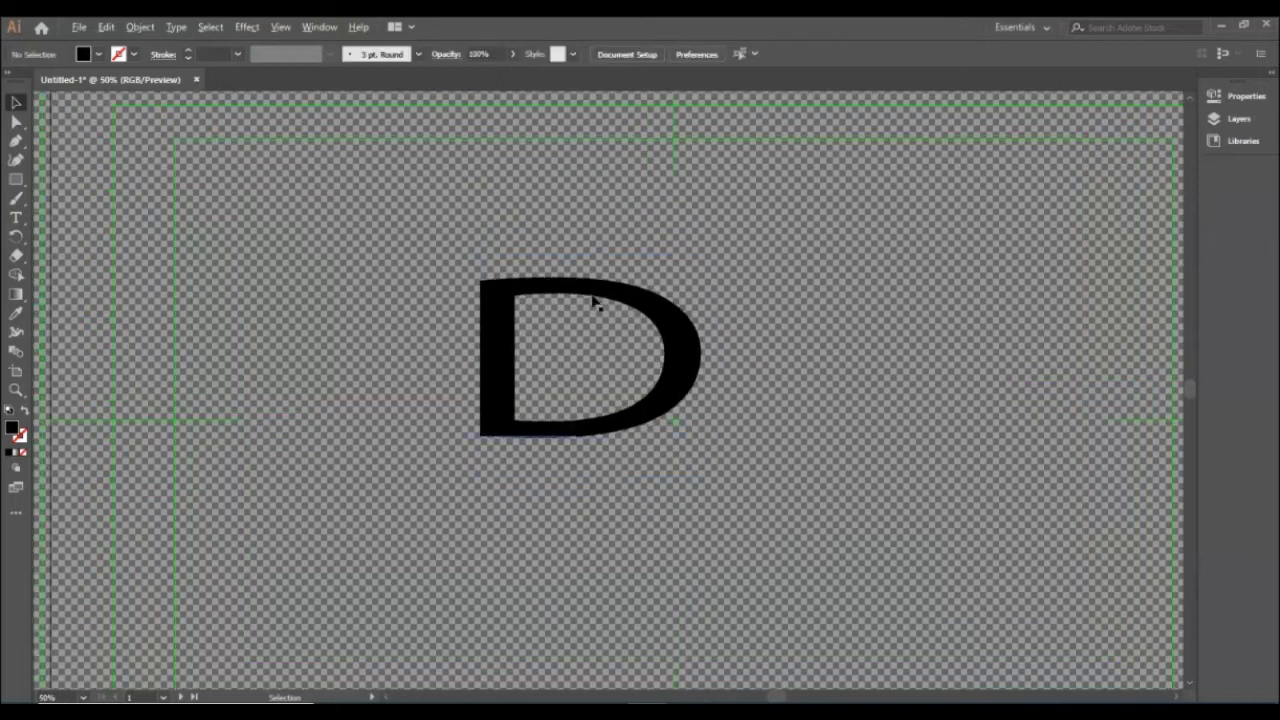
pyautogui.click(16, 141)
pyautogui.scroll(3, 529, 277)
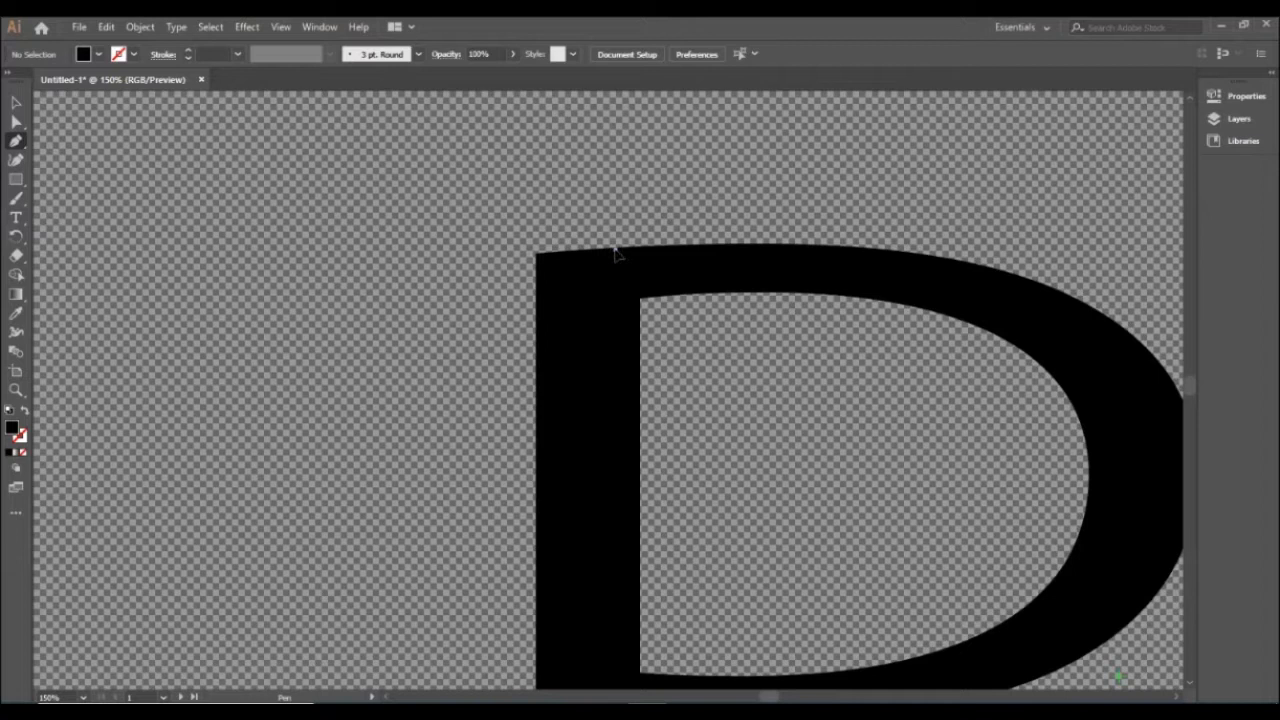
pyautogui.click(615, 250)
pyautogui.moveTo(381, 285); pyautogui.dragTo(292, 320)
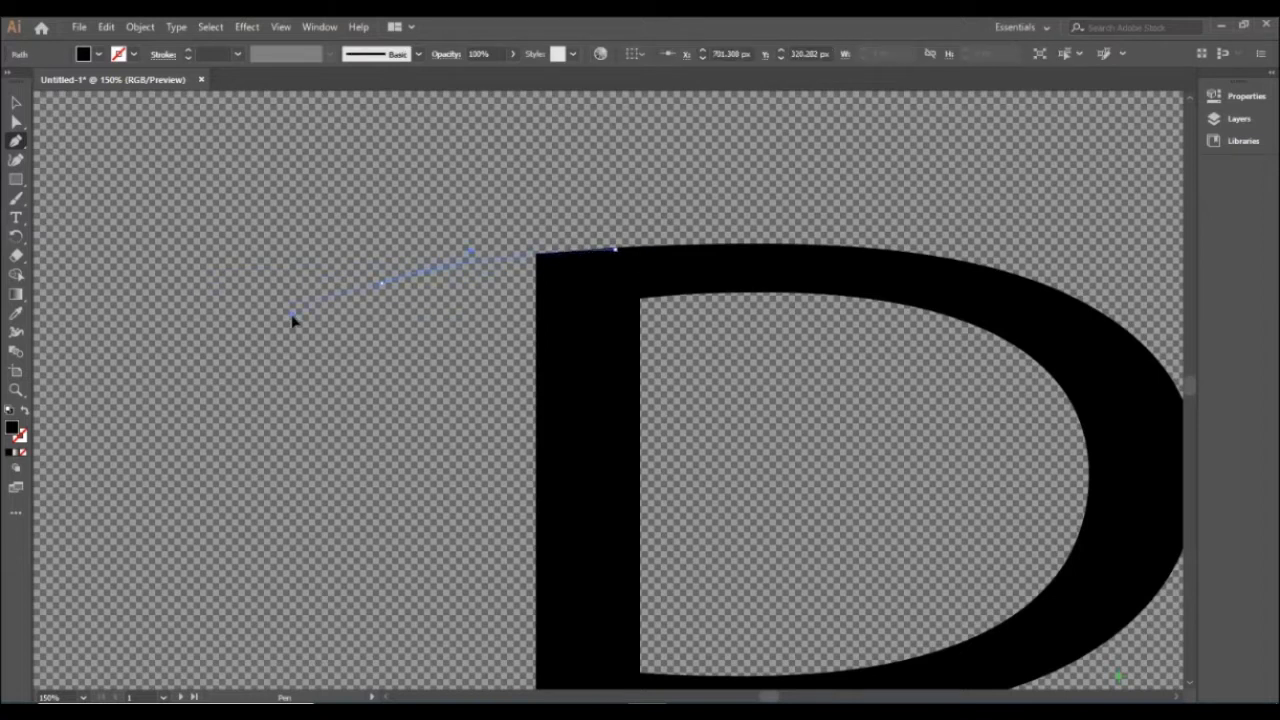
# Try to cut the new path at its outer anchor point with the Scissors tool
pyautogui.press('c')
pyautogui.click(384, 285)
pyautogui.click(792, 390)
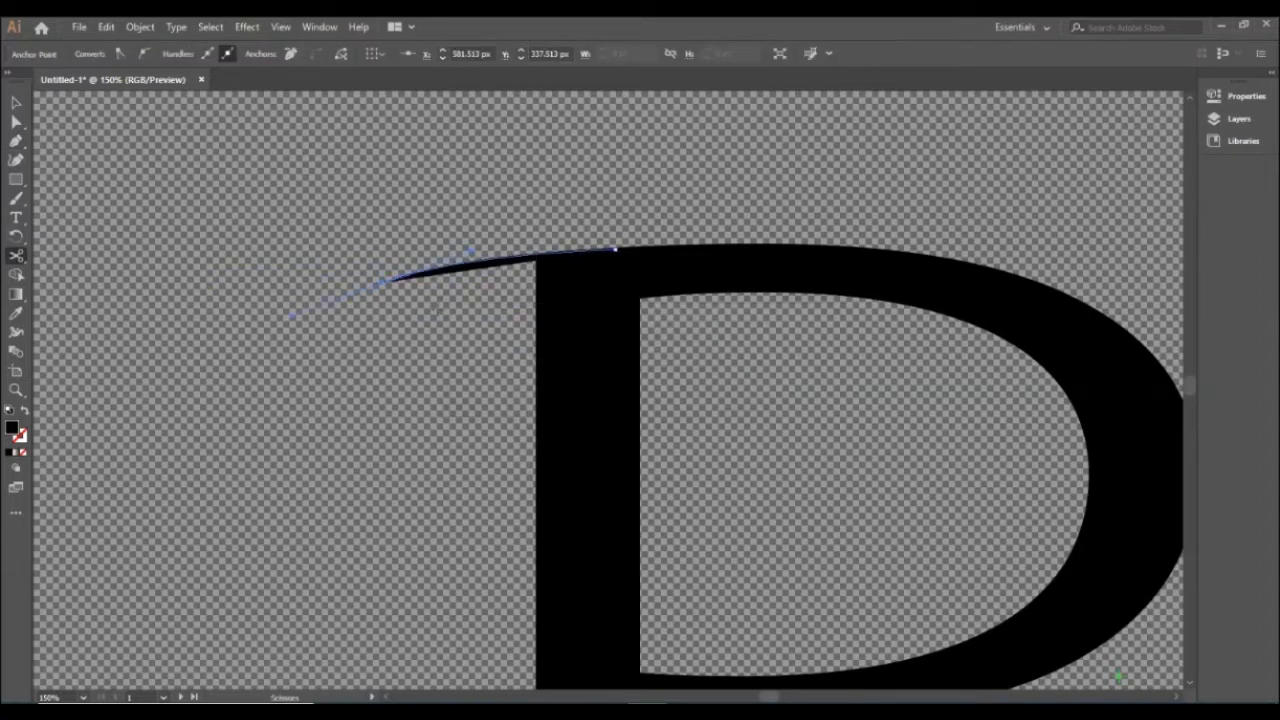
pyautogui.click(384, 287)
pyautogui.click(537, 388)
pyautogui.click(759, 389)
pyautogui.hotkey('ctrl', '0')
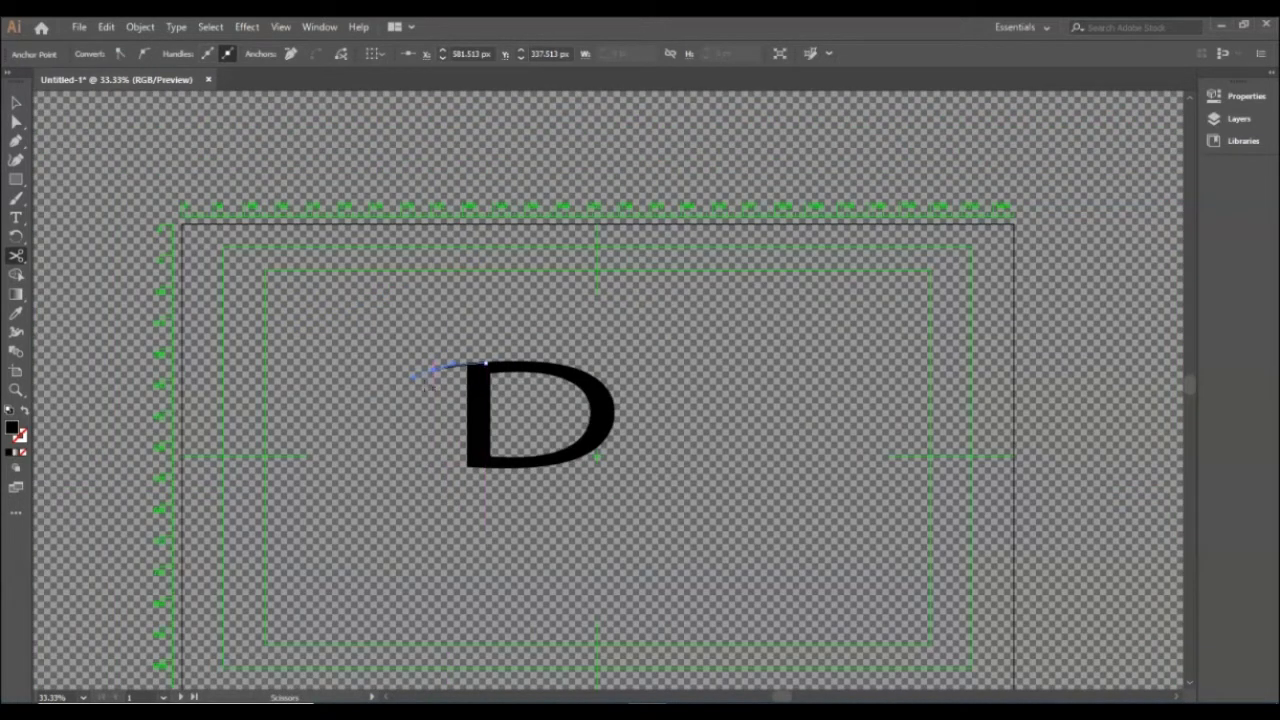
# Continue the Pen path from its outer anchor down beside the stem to the level of the D's base
pyautogui.click(16, 142)
pyautogui.scroll(6, 438, 385)
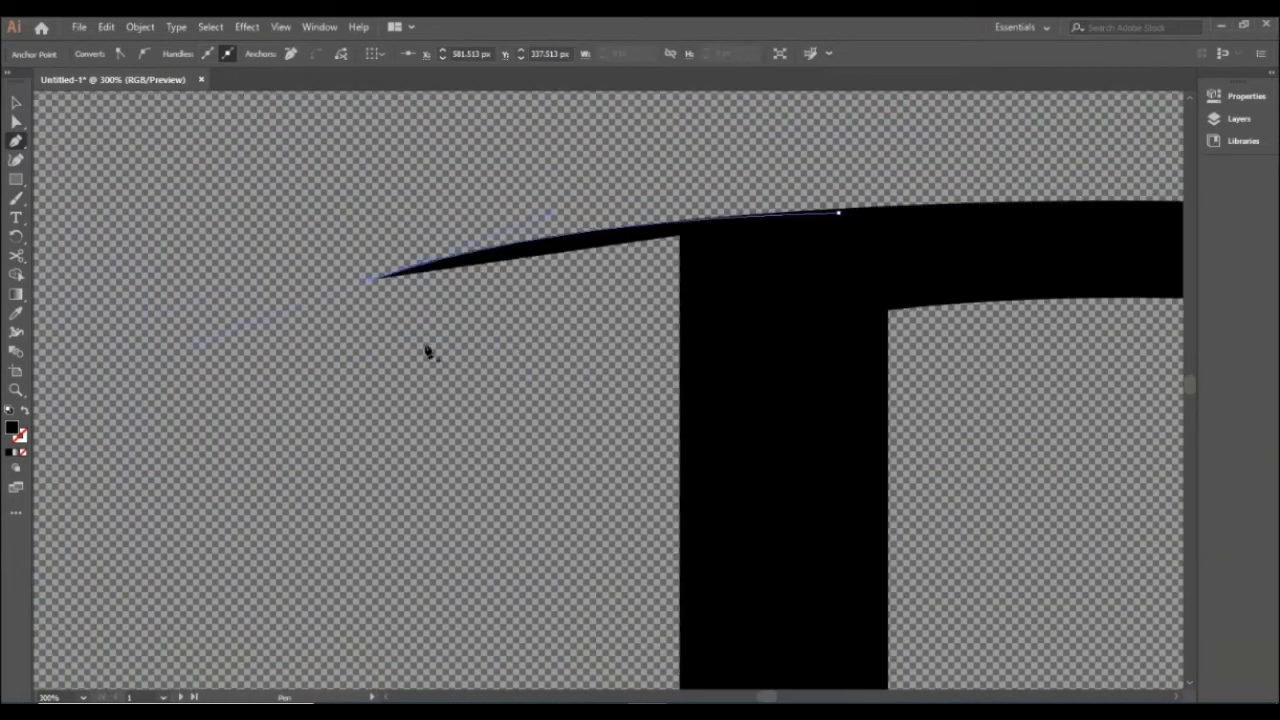
pyautogui.click(370, 281)
pyautogui.scroll(-6, 433, 382)
pyautogui.scroll(4, 431, 453)
pyautogui.scroll(2, 432, 456)
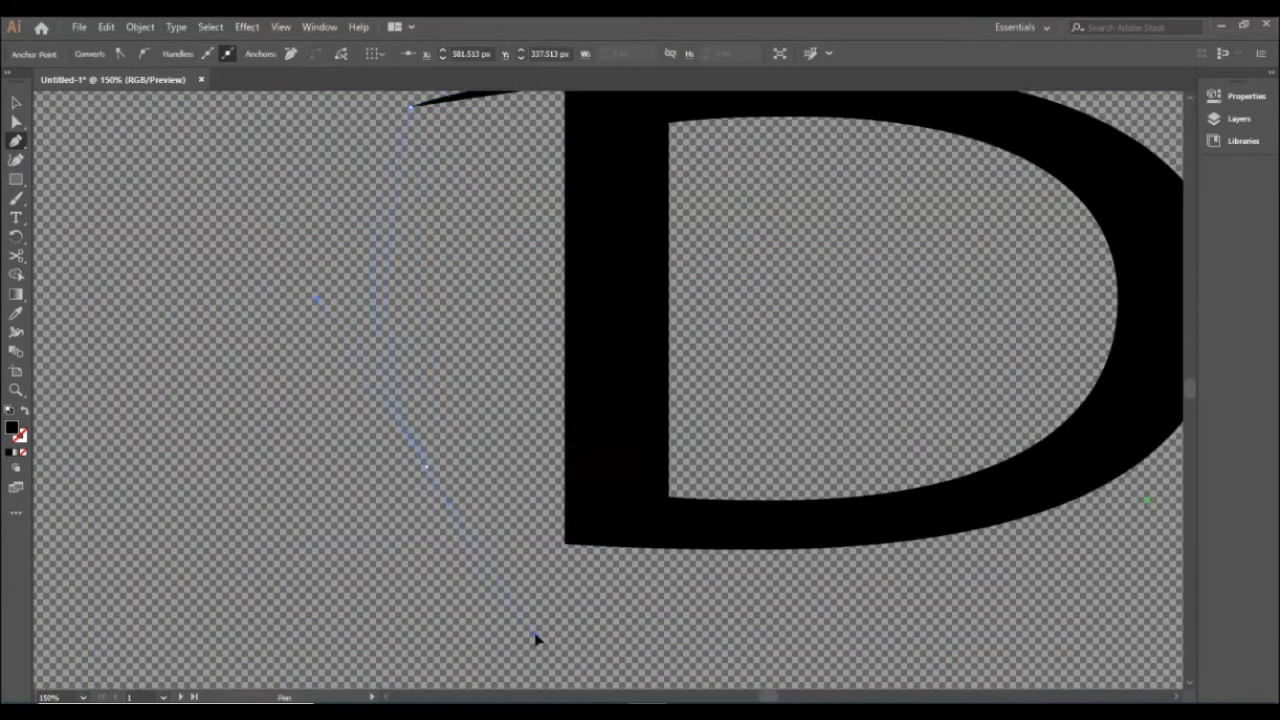
pyautogui.moveTo(449, 589); pyautogui.dragTo(454, 589)
pyautogui.hotkey('ctrl', 'z')
pyautogui.moveTo(410, 540); pyautogui.dragTo(450, 587)
pyautogui.moveTo(457, 686); pyautogui.dragTo(437, 677)
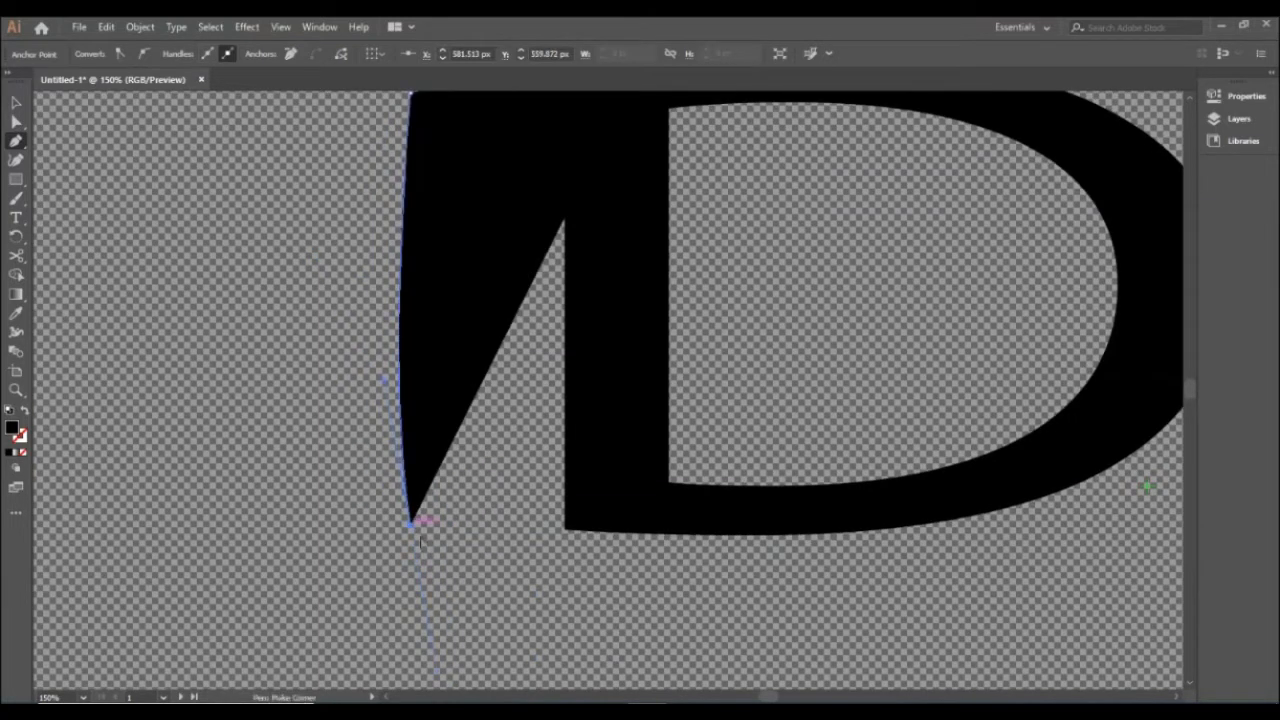
# Finish the Pen path with a long curve sweeping beneath the D and ending beyond its bowl
pyautogui.scroll(-3, 512, 530)
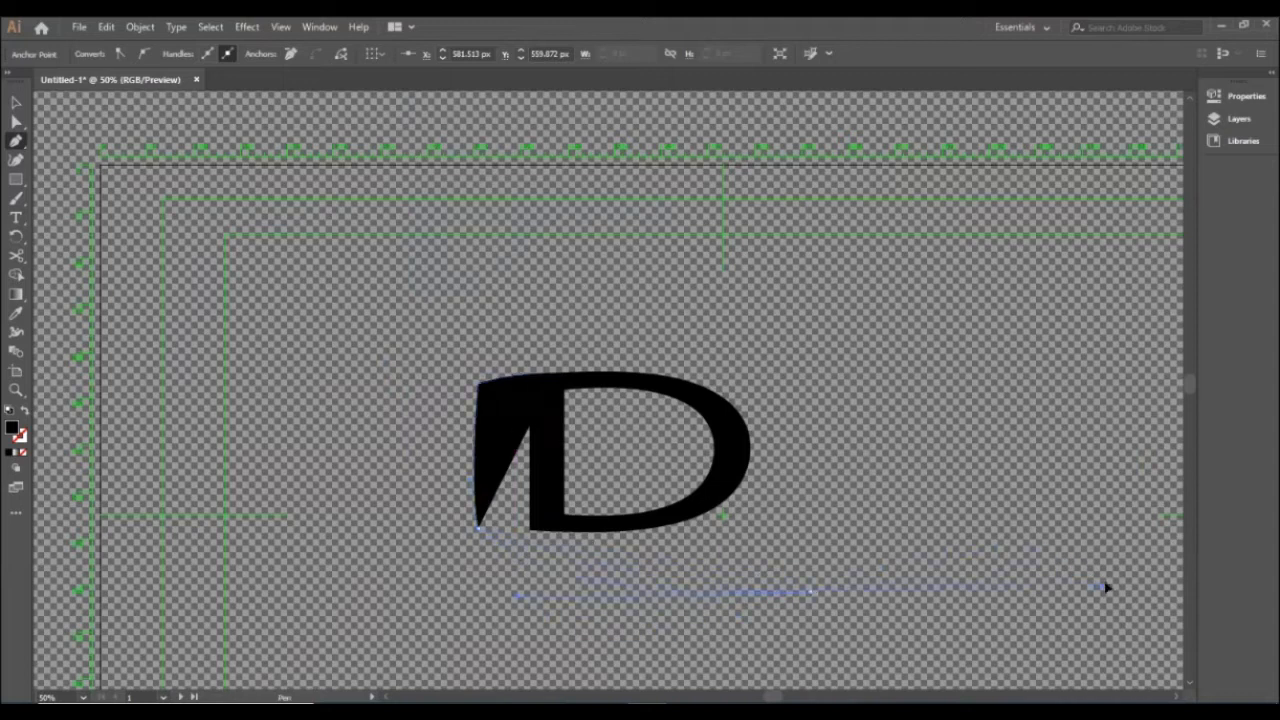
pyautogui.moveTo(1145, 592); pyautogui.dragTo(814, 594)
pyautogui.press('v')
pyautogui.click(942, 286)
# Remove the swoosh path's fill and give it a black stroke with a weight of 10 pt
pyautogui.click(552, 460)
pyautogui.click(88, 52)
pyautogui.click(11, 81)
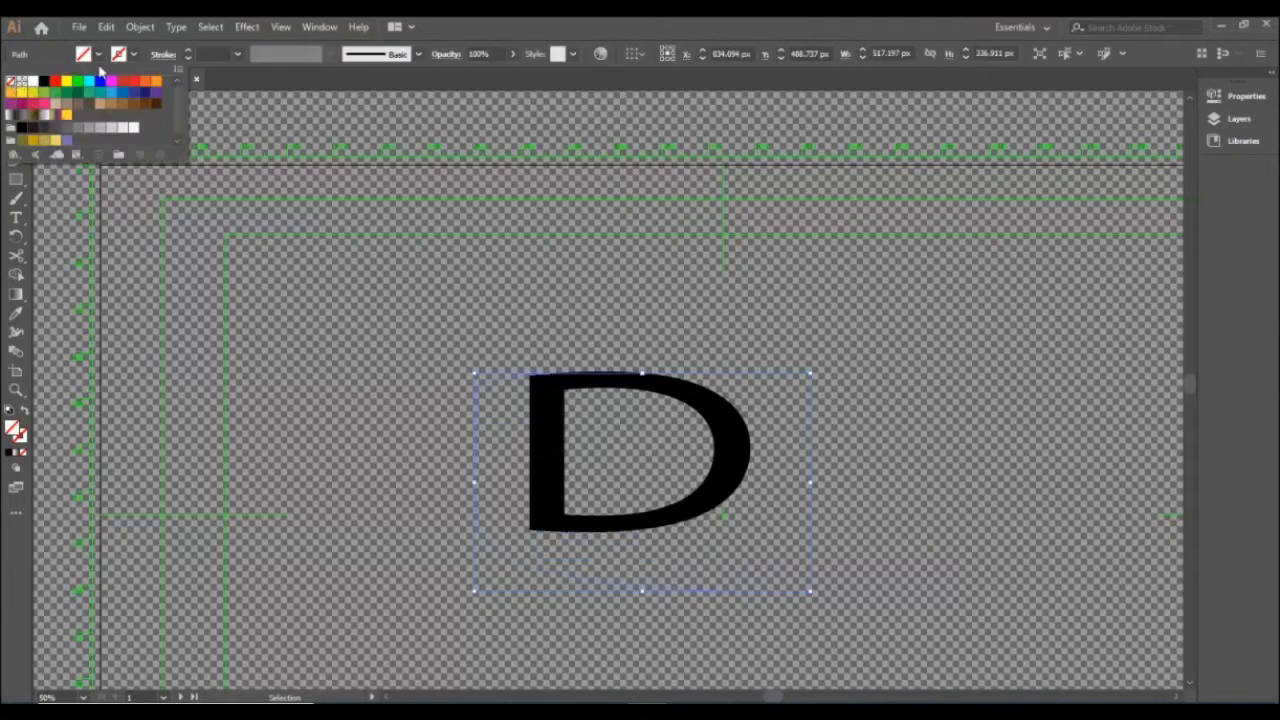
pyautogui.click(44, 81)
pyautogui.click(238, 54)
pyautogui.click(262, 281)
pyautogui.click(834, 338)
# Apply the tapered width profile to the swoosh path so it narrows toward its lower end
pyautogui.click(480, 432)
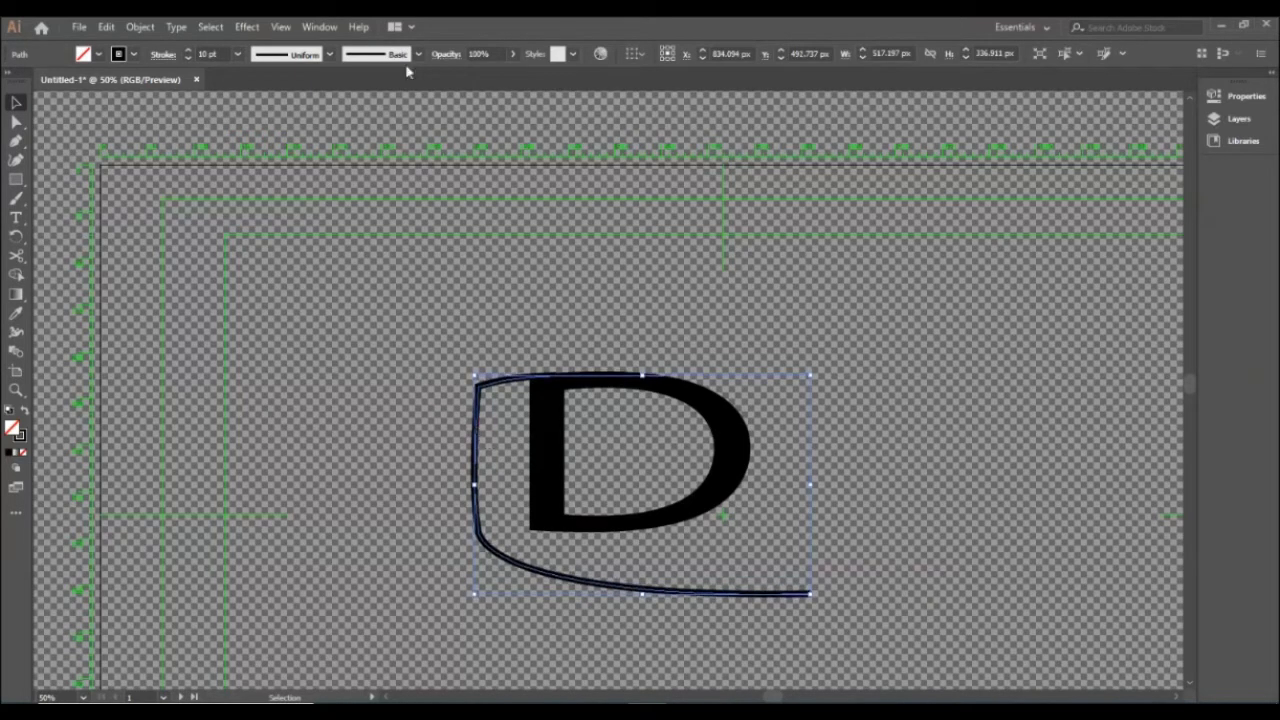
pyautogui.click(328, 54)
pyautogui.click(295, 188)
pyautogui.click(889, 371)
# Set the tapered swoosh path's stroke weight to 24 pt
pyautogui.click(487, 391)
pyautogui.click(238, 54)
pyautogui.click(250, 353)
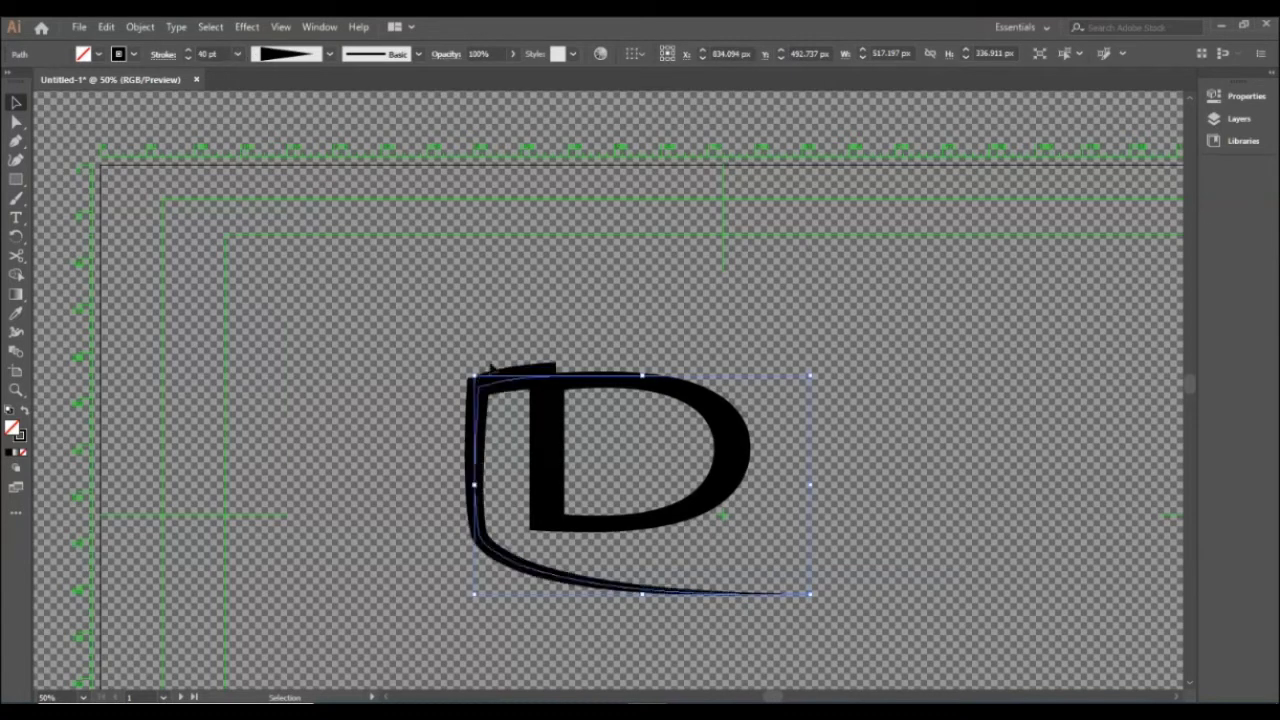
pyautogui.click(237, 55)
pyautogui.click(273, 373)
pyautogui.scroll(7, 216, 50)
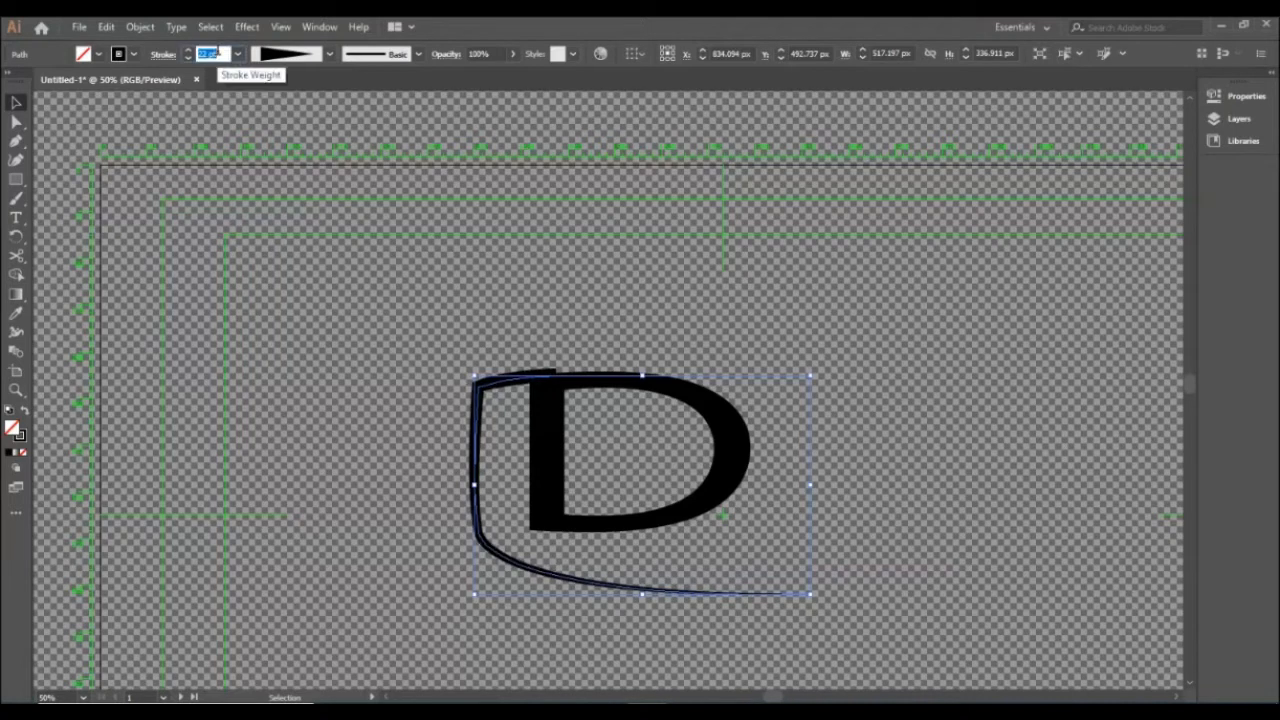
pyautogui.scroll(-3, 216, 50)
pyautogui.click(588, 351)
# Nudge the swoosh path closer to the D so its thick upper end overlaps the letter's top edge
pyautogui.click(503, 387)
pyautogui.press('Down')
pyautogui.press('Down')
pyautogui.press('Down')
pyautogui.press('Down')
pyautogui.press('Down')
pyautogui.press('Down')
pyautogui.press('Right')
pyautogui.press('Right')
pyautogui.press('Right')
pyautogui.press('Right')
pyautogui.press('Right')
pyautogui.press('Right')
pyautogui.press('Right')
pyautogui.press('Right')
pyautogui.press('Right')
pyautogui.press('Right')
pyautogui.press('Right')
pyautogui.press('Right')
pyautogui.press('Right')
pyautogui.press('Right')
pyautogui.press('Right')
pyautogui.press('Right')
pyautogui.press('Right')
pyautogui.press('Right')
pyautogui.press('Right')
pyautogui.press('Right')
pyautogui.press('Right')
pyautogui.press('Right')
pyautogui.press('Right')
pyautogui.press('Right')
pyautogui.press('Right')
pyautogui.press('Right')
pyautogui.press('Right')
pyautogui.press('Right')
pyautogui.press('Right')
pyautogui.press('Right')
pyautogui.press('Right')
pyautogui.press('Right')
pyautogui.press('Right')
pyautogui.press('Right')
pyautogui.press('Right')
pyautogui.press('Right')
pyautogui.press('Right')
pyautogui.press('Right')
pyautogui.press('Right')
pyautogui.press('Right')
pyautogui.press('Right')
pyautogui.press('Right')
pyautogui.press('Right')
pyautogui.press('Right')
pyautogui.press('Right')
pyautogui.press('Right')
pyautogui.press('Right')
pyautogui.press('Right')
pyautogui.press('Right')
pyautogui.press('Right')
pyautogui.press('Up')
pyautogui.press('Up')
pyautogui.press('Up')
pyautogui.press('Up')
pyautogui.press('Up')
pyautogui.press('Up')
pyautogui.press('Up')
# Rotate the swoosh path slightly clockwise and nudge it down to line up with the D's top edge
pyautogui.moveTo(857, 368); pyautogui.dragTo(864, 380)
pyautogui.press('Down')
pyautogui.press('Down')
pyautogui.press('Down')
pyautogui.press('Down')
pyautogui.press('Down')
pyautogui.press('Down')
pyautogui.press('Down')
pyautogui.press('Down')
pyautogui.press('Down')
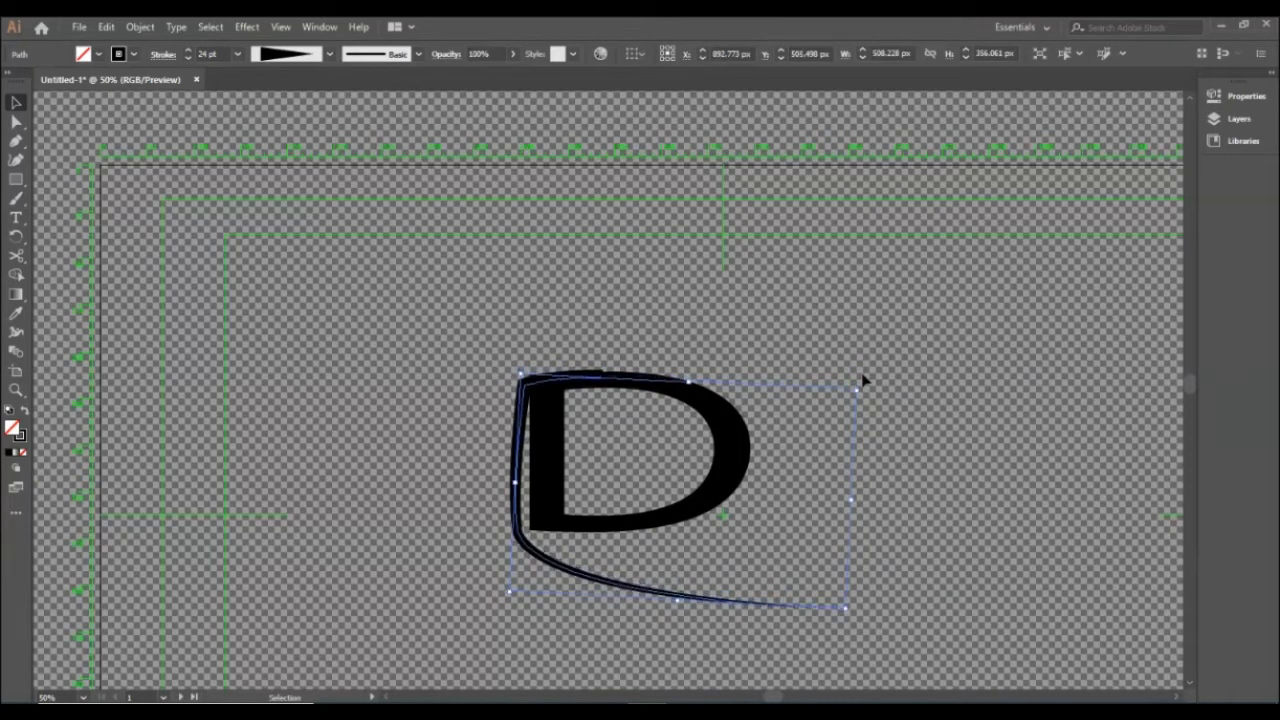
pyautogui.click(675, 390)
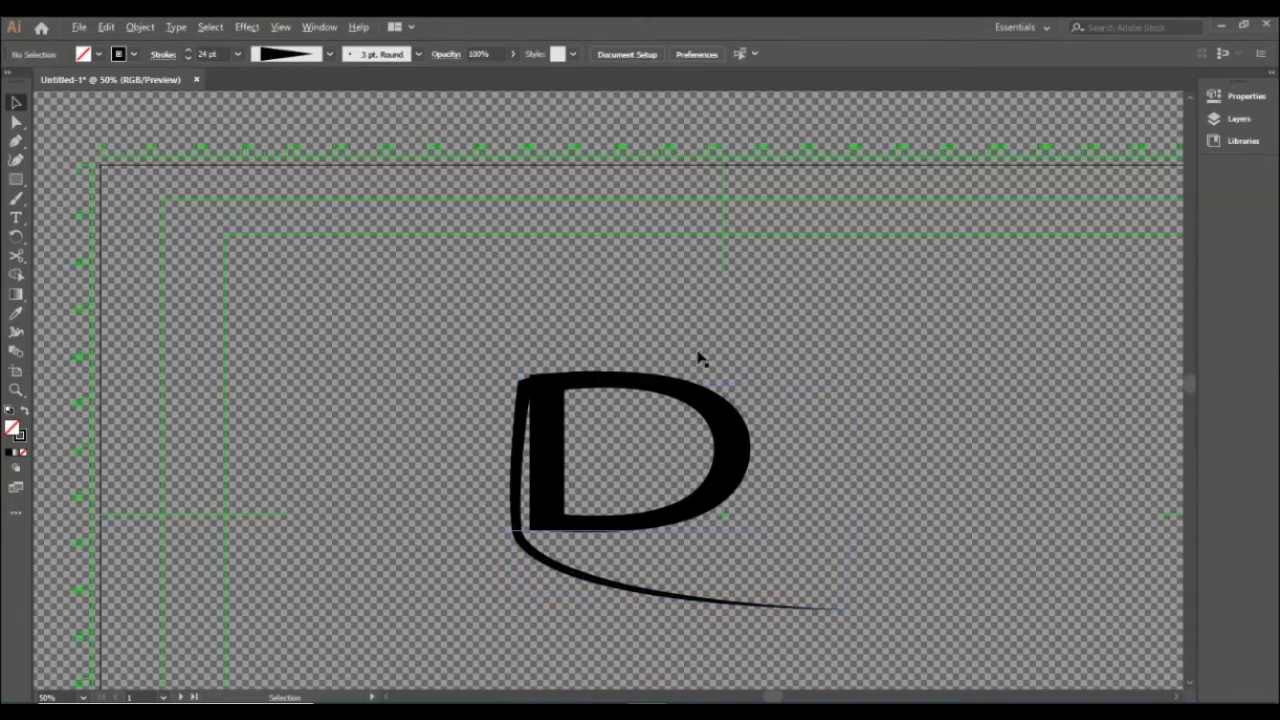
# Rotate the swoosh path a little further clockwise and nudge it down against the D's top edge
pyautogui.scroll(2, 688, 362)
pyautogui.scroll(-2, 520, 402)
pyautogui.click(363, 334)
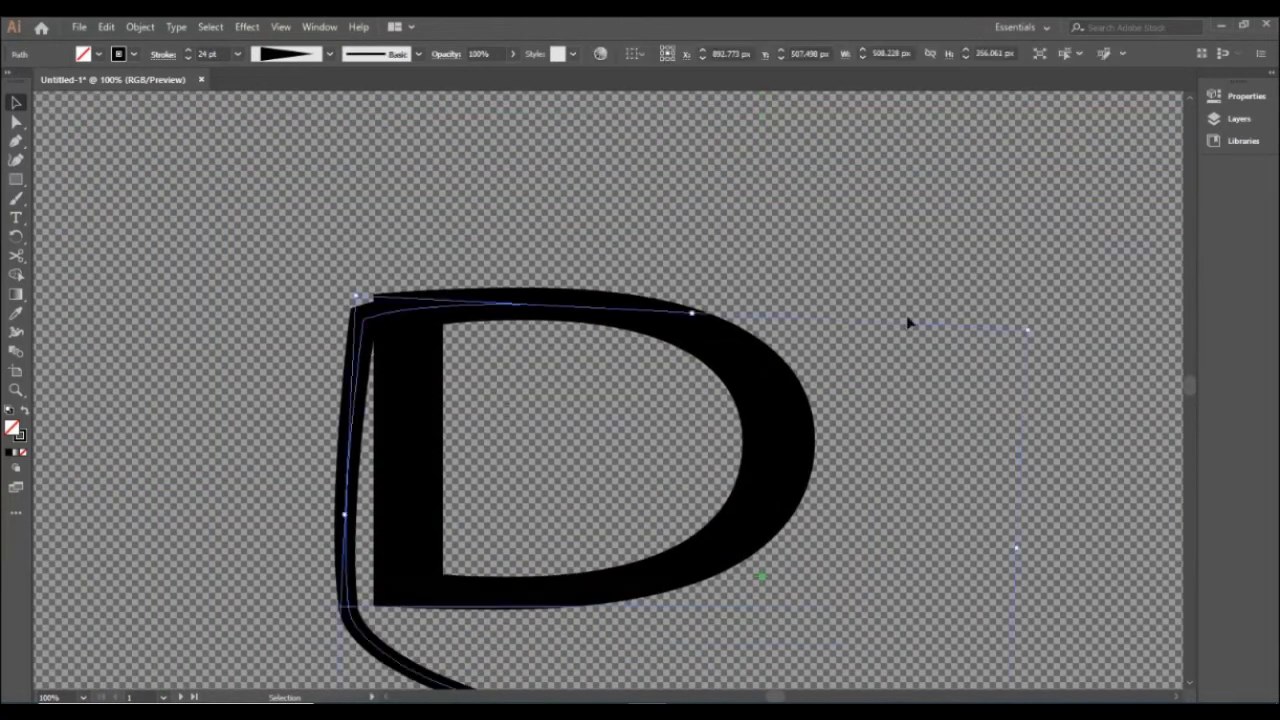
pyautogui.moveTo(1028, 328); pyautogui.dragTo(1038, 347)
pyautogui.press('Down')
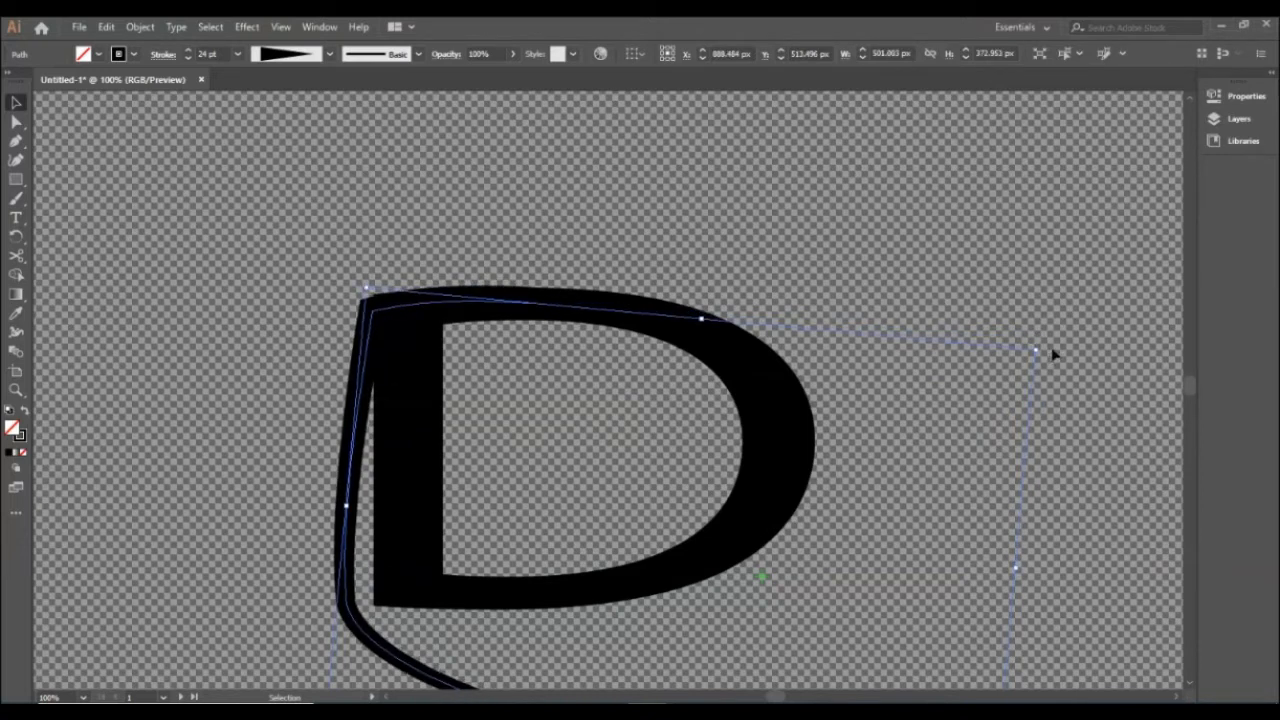
pyautogui.moveTo(1040, 343); pyautogui.dragTo(1040, 352)
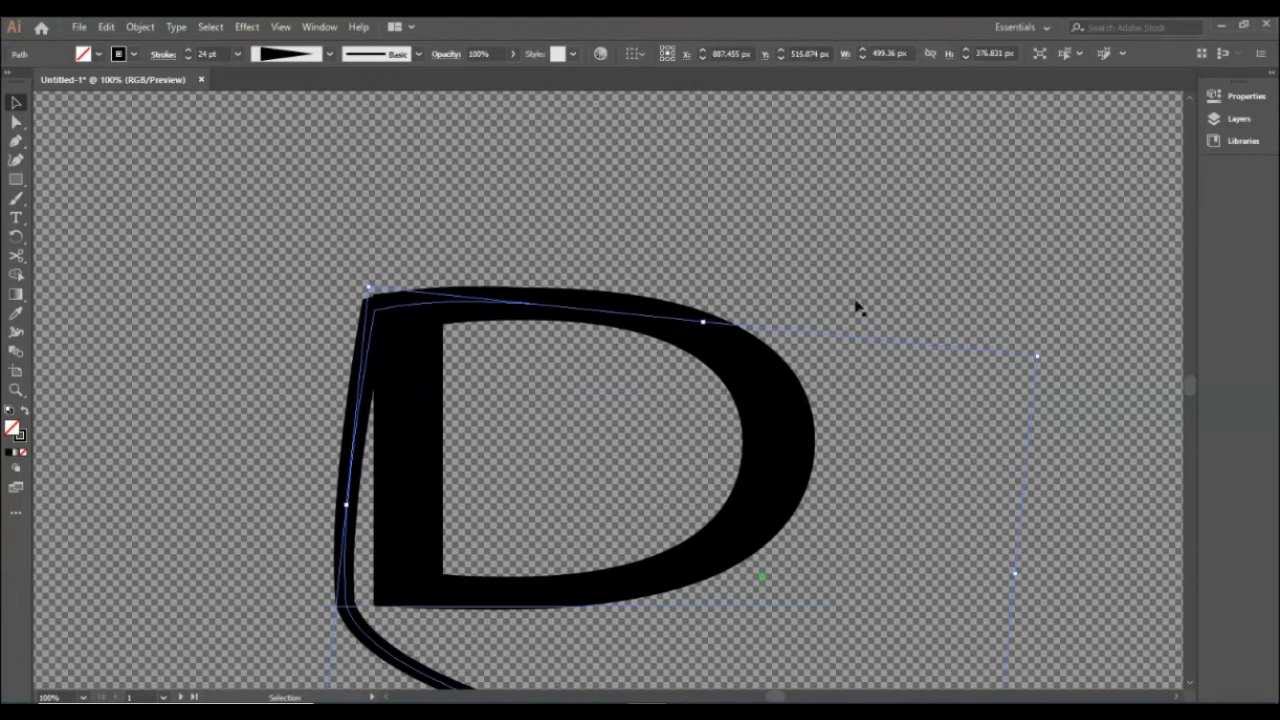
# Rotate the swoosh path back counterclockwise, shift it away from the stem, and nudge it down onto the D's top edge
pyautogui.scroll(-1, 871, 368)
pyautogui.scroll(-1, 871, 368)
pyautogui.scroll(1, 871, 368)
pyautogui.moveTo(1048, 261); pyautogui.dragTo(1027, 225)
pyautogui.moveTo(360, 268); pyautogui.dragTo(336, 234)
pyautogui.press('Down')
pyautogui.press('Down')
pyautogui.press('Down')
pyautogui.press('Down')
pyautogui.press('Down')
pyautogui.press('Down')
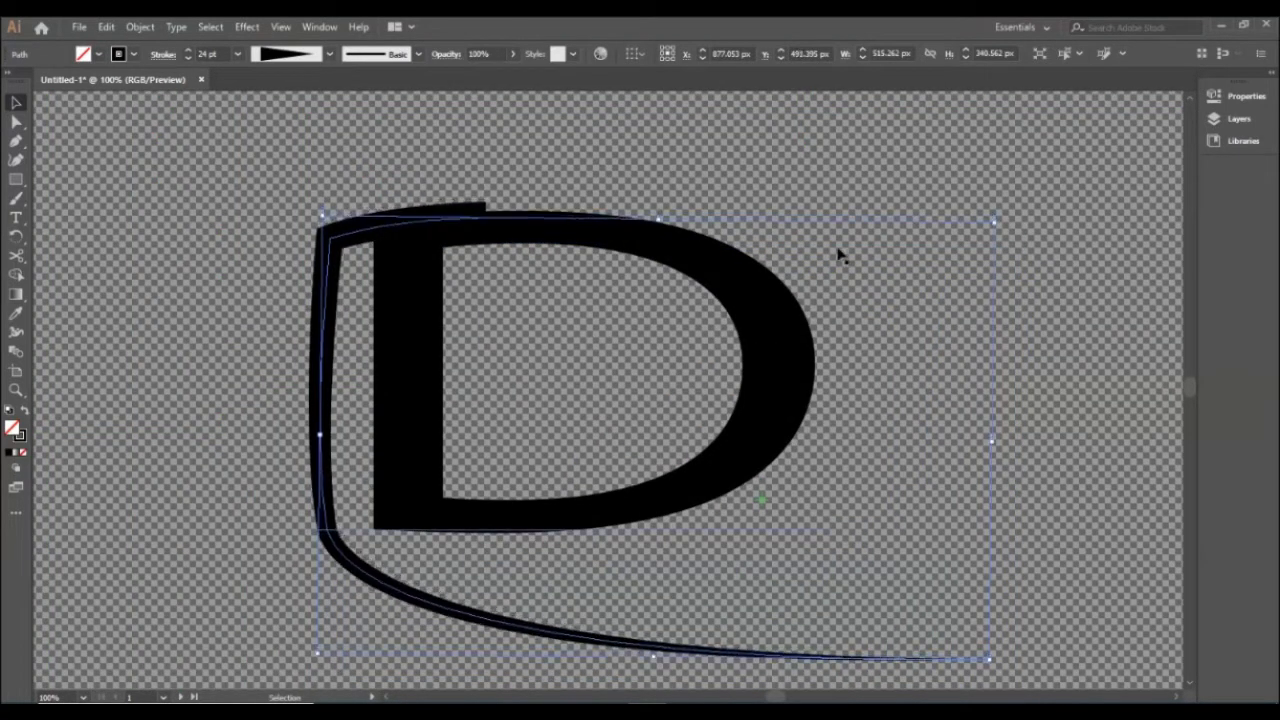
pyautogui.press('Down')
pyautogui.press('Down')
pyautogui.press('Down')
pyautogui.press('Down')
pyautogui.press('Down')
pyautogui.press('Down')
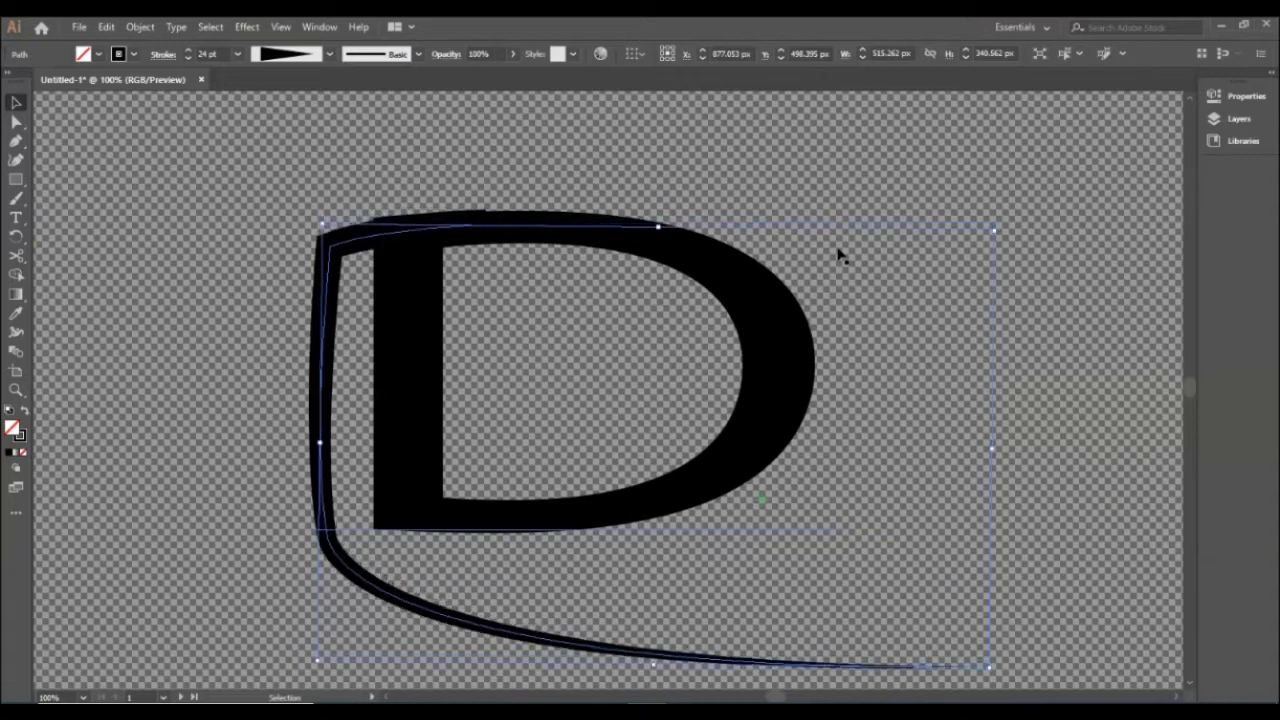
# Tilt the swoosh path slightly clockwise and nudge it down so its thick end blends into the D's top edge
pyautogui.moveTo(1003, 225); pyautogui.dragTo(1009, 238)
pyautogui.press('Down')
pyautogui.press('Down')
pyautogui.press('Down')
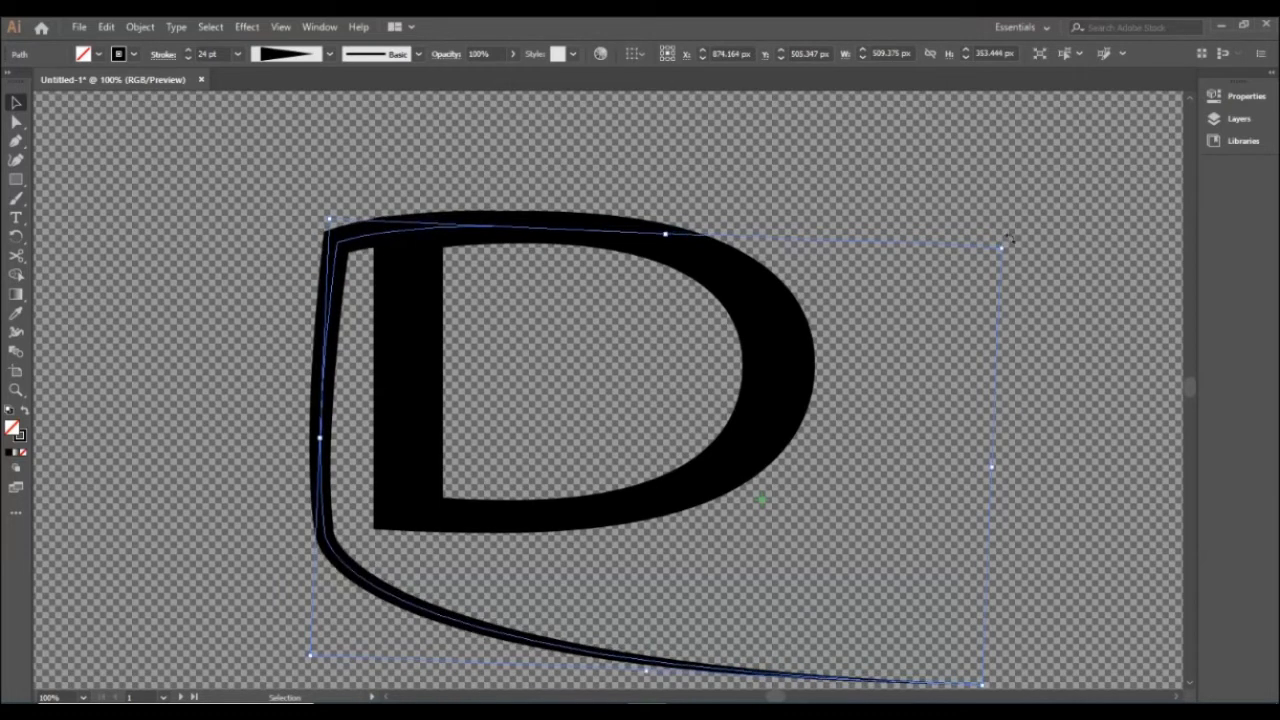
pyautogui.moveTo(1010, 238); pyautogui.dragTo(1014, 251)
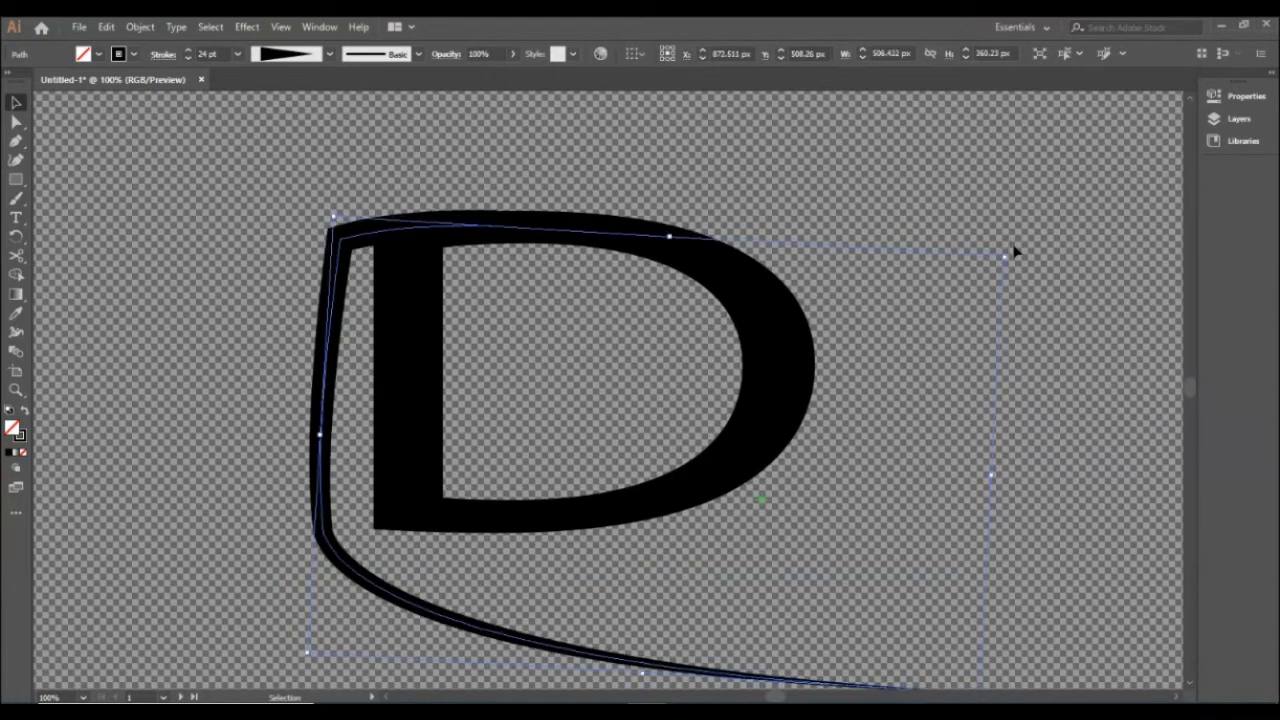
pyautogui.click(160, 208)
pyautogui.scroll(4, 442, 248)
pyautogui.scroll(-3, 284, 199)
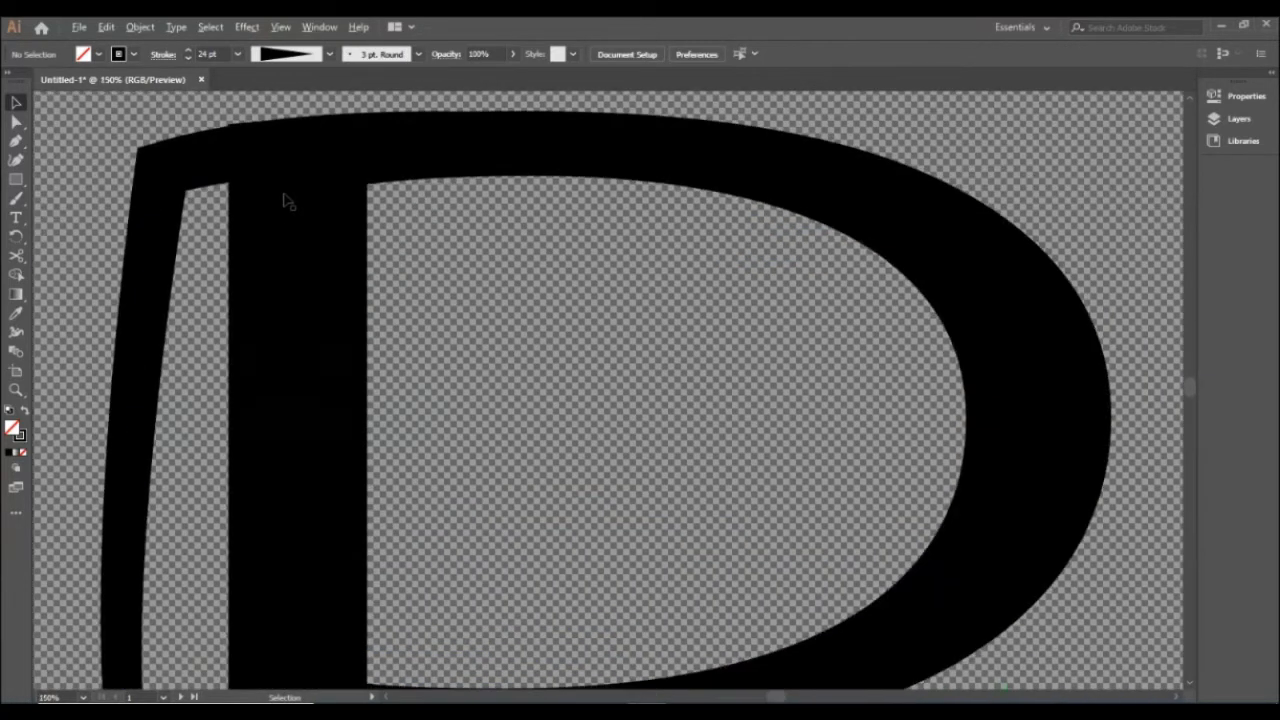
# Rotate the swoosh path slightly clockwise so its thick end follows the D's top edge
pyautogui.scroll(-2, 284, 199)
pyautogui.click(292, 183)
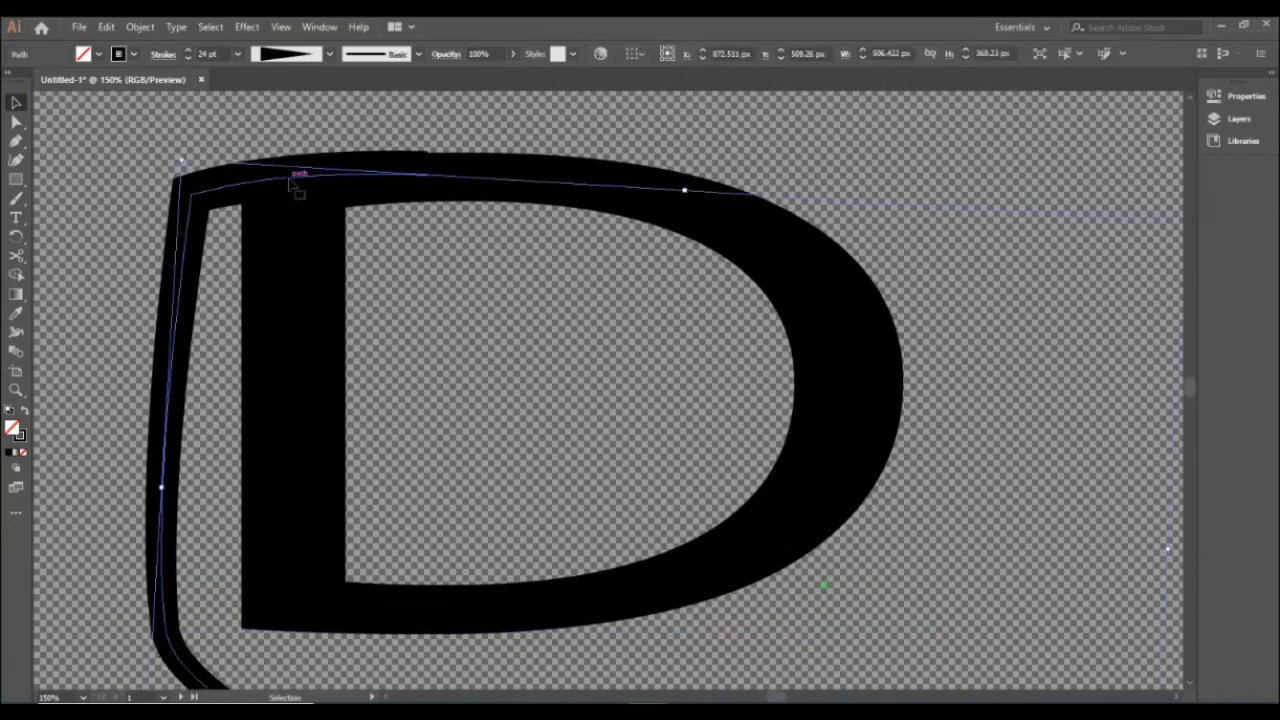
pyautogui.scroll(-3, 980, 271)
pyautogui.scroll(2, 918, 302)
pyautogui.scroll(2, 916, 308)
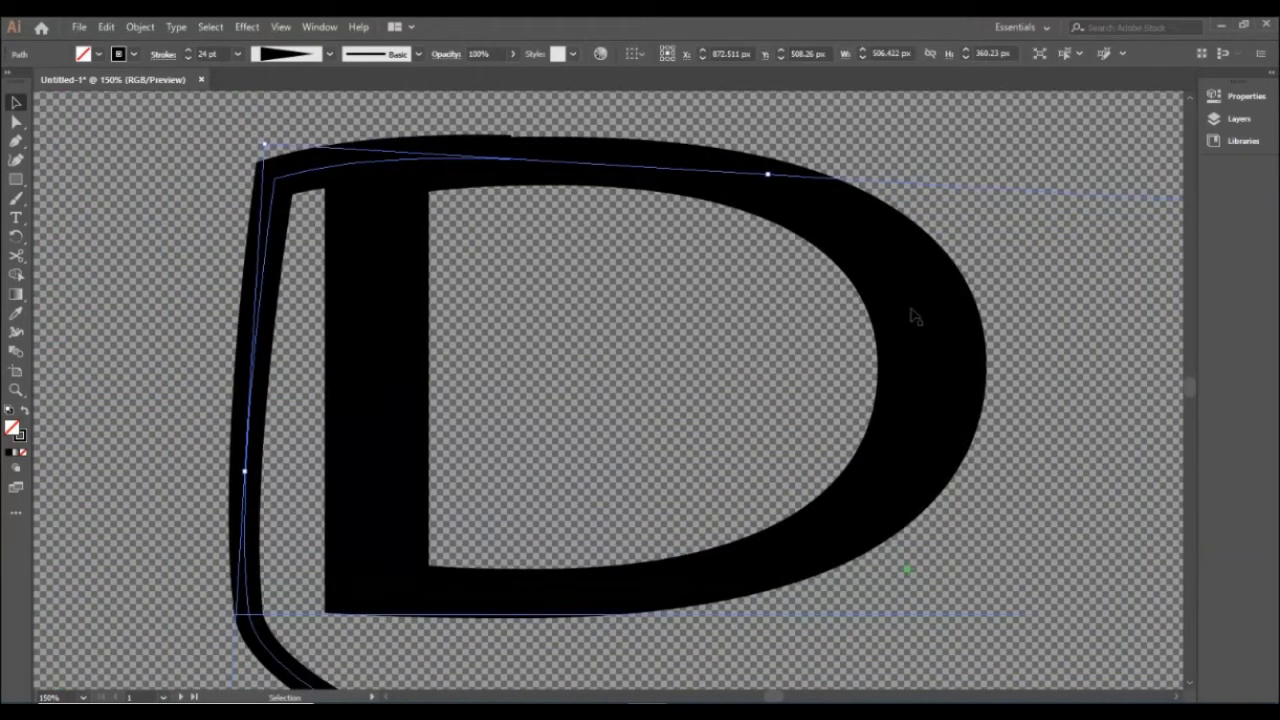
pyautogui.scroll(-4, 1018, 344)
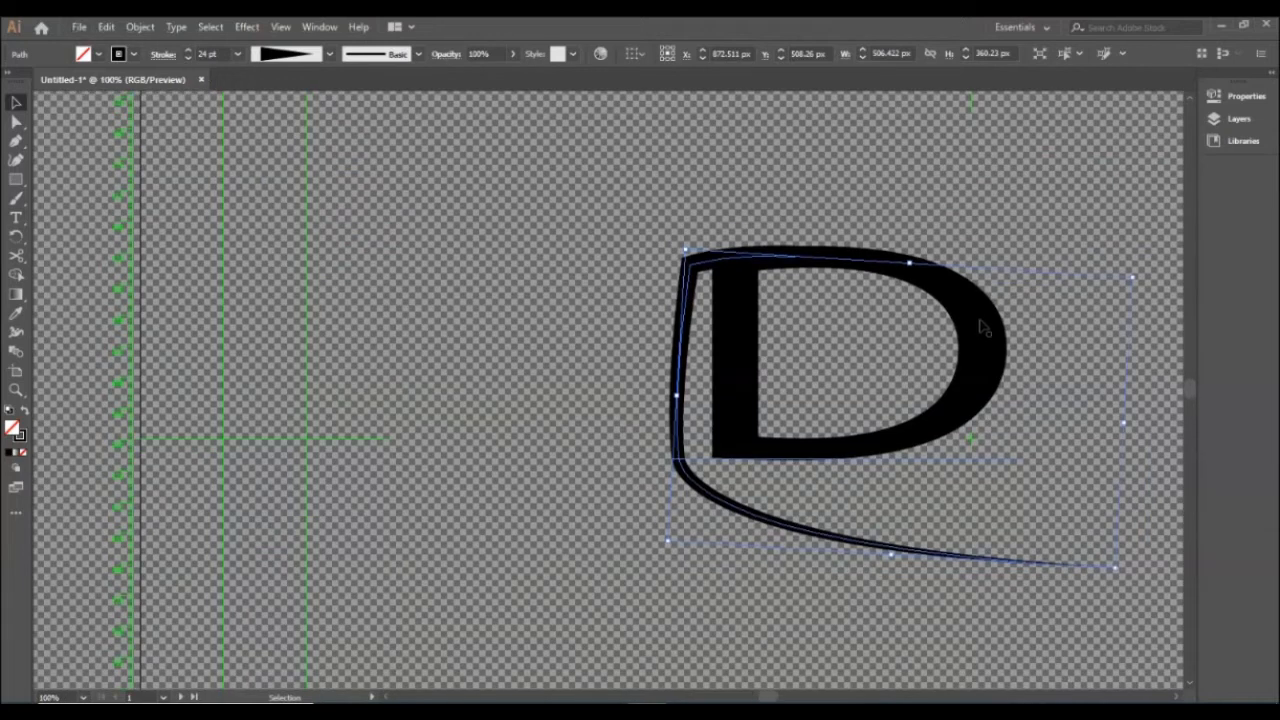
pyautogui.scroll(1, 960, 320)
pyautogui.moveTo(946, 323); pyautogui.dragTo(594, 343)
pyautogui.moveTo(863, 271); pyautogui.dragTo(863, 276)
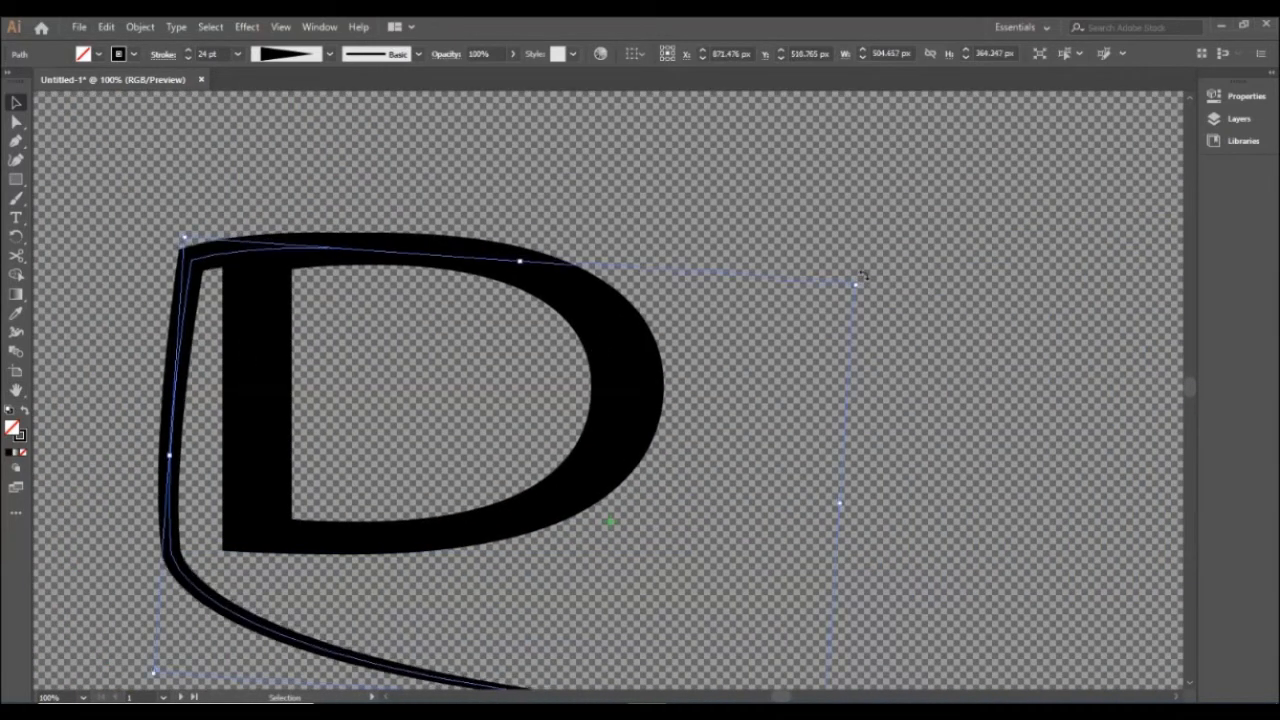
pyautogui.click(491, 275)
pyautogui.scroll(-2, 506, 261)
pyautogui.scroll(1, 516, 266)
pyautogui.scroll(1, 516, 266)
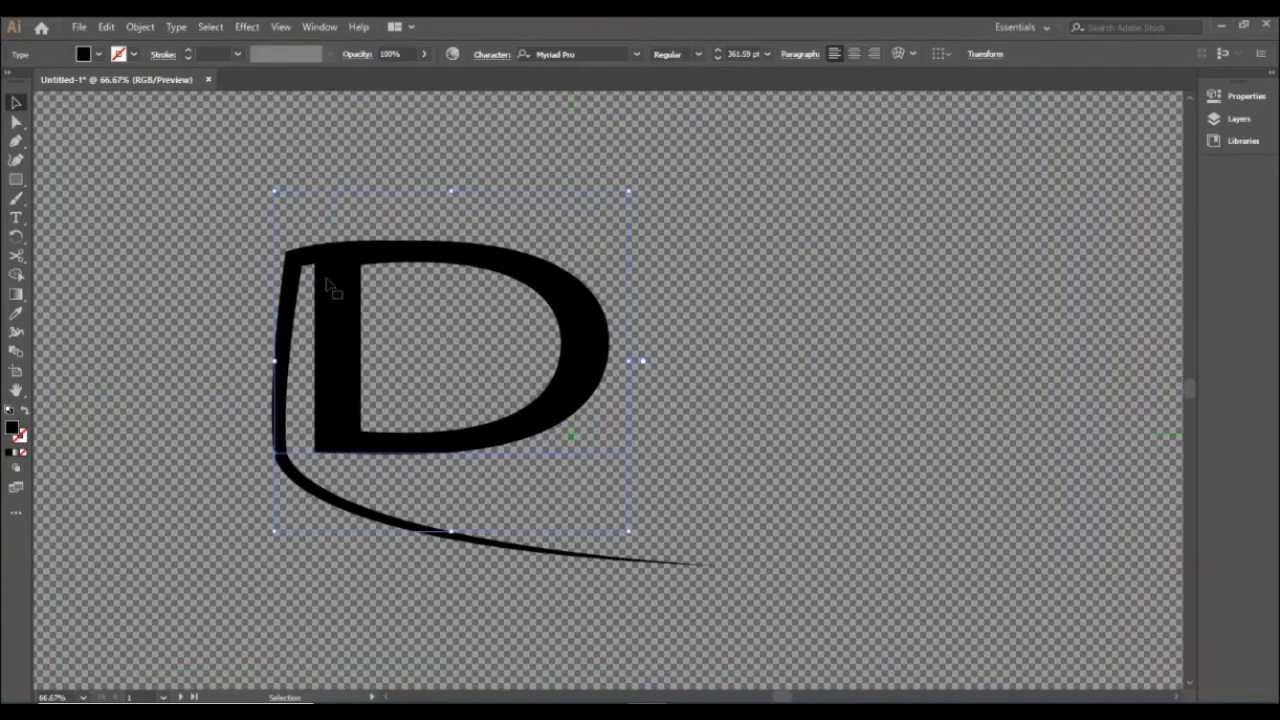
pyautogui.click(308, 258)
pyautogui.click(338, 150)
# Draw an unfilled ellipse about 632 by 546 px around the D and swoosh, with an 8 pt black stroke
pyautogui.rightClick(16, 180)
pyautogui.click(107, 213)
pyautogui.moveTo(226, 192); pyautogui.dragTo(774, 664)
pyautogui.click(130, 57)
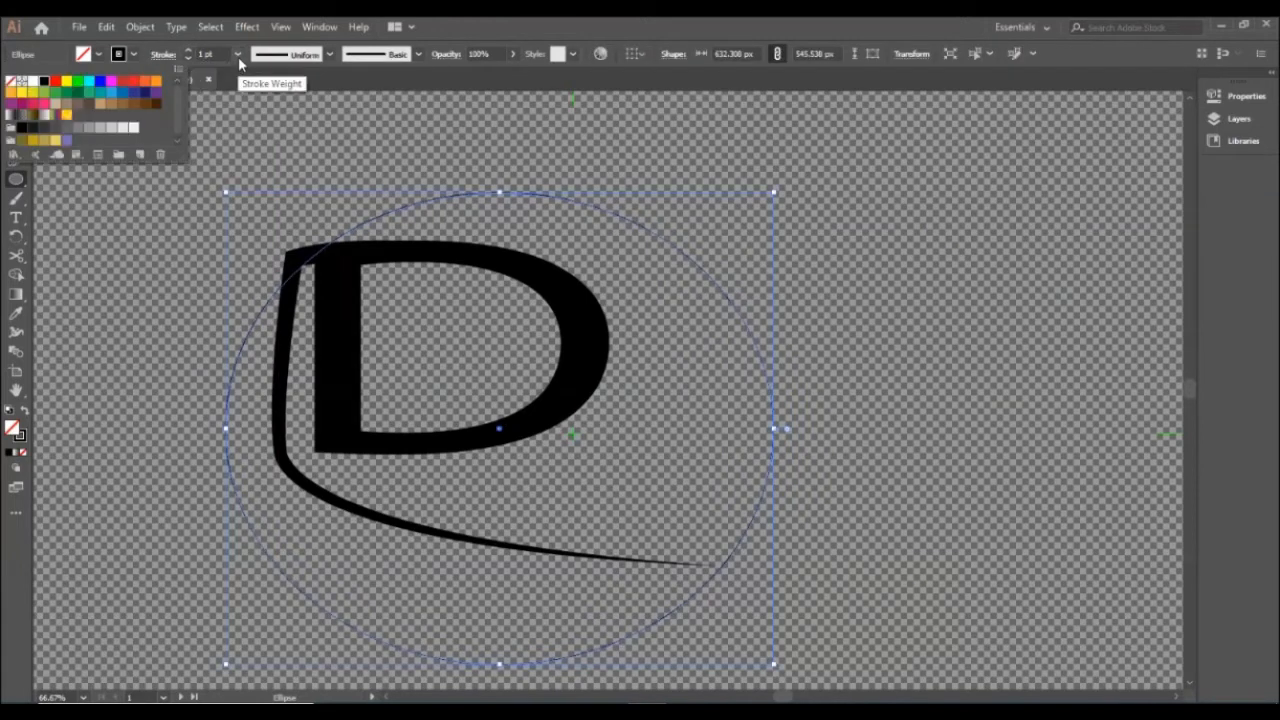
pyautogui.click(237, 54)
pyautogui.click(263, 258)
pyautogui.click(16, 103)
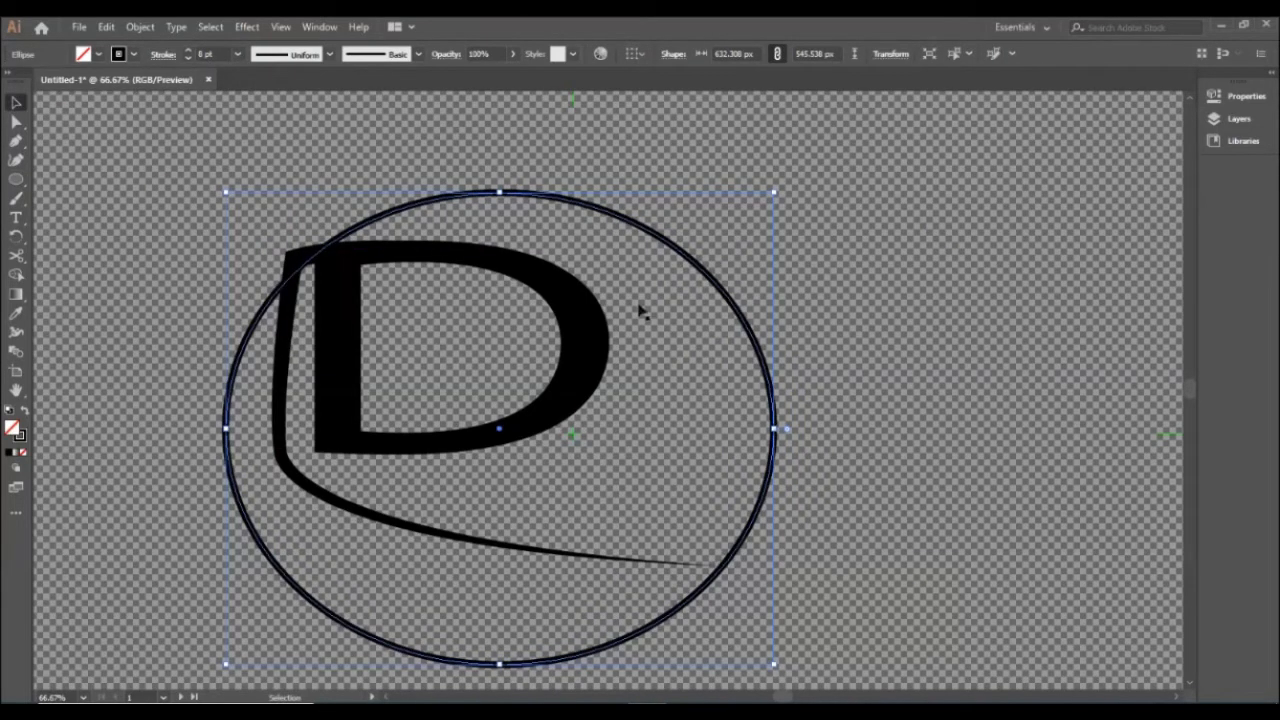
# Resize the ellipse to about 597 by 522 px and shift it up around the D and swoosh
pyautogui.click(286, 217)
pyautogui.moveTo(774, 462); pyautogui.dragTo(772, 438)
pyautogui.moveTo(222, 171); pyautogui.dragTo(200, 146)
pyautogui.moveTo(752, 506); pyautogui.dragTo(766, 512)
pyautogui.moveTo(517, 652); pyautogui.dragTo(505, 609)
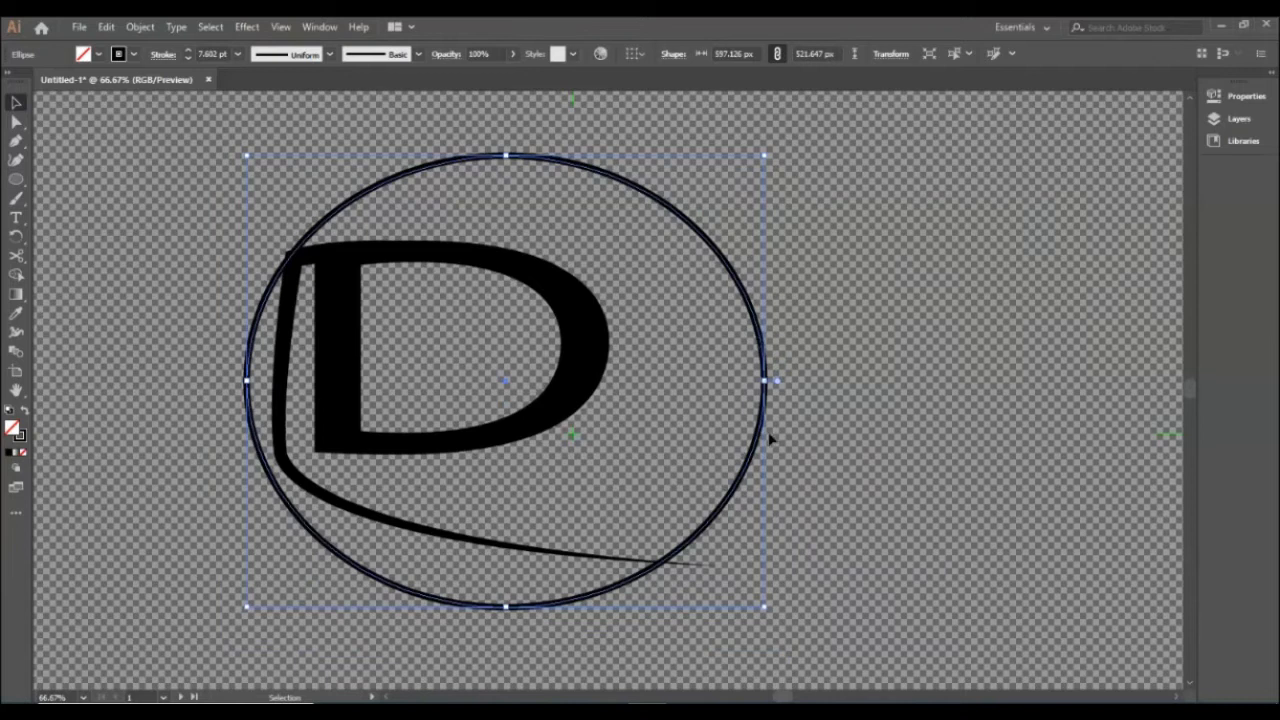
# Widen the ellipse horizontally and reposition it so it encloses the D and meets the swoosh's thin tip
pyautogui.click(771, 389)
pyautogui.click(767, 384)
pyautogui.moveTo(768, 383); pyautogui.dragTo(826, 383)
pyautogui.moveTo(766, 514); pyautogui.dragTo(743, 514)
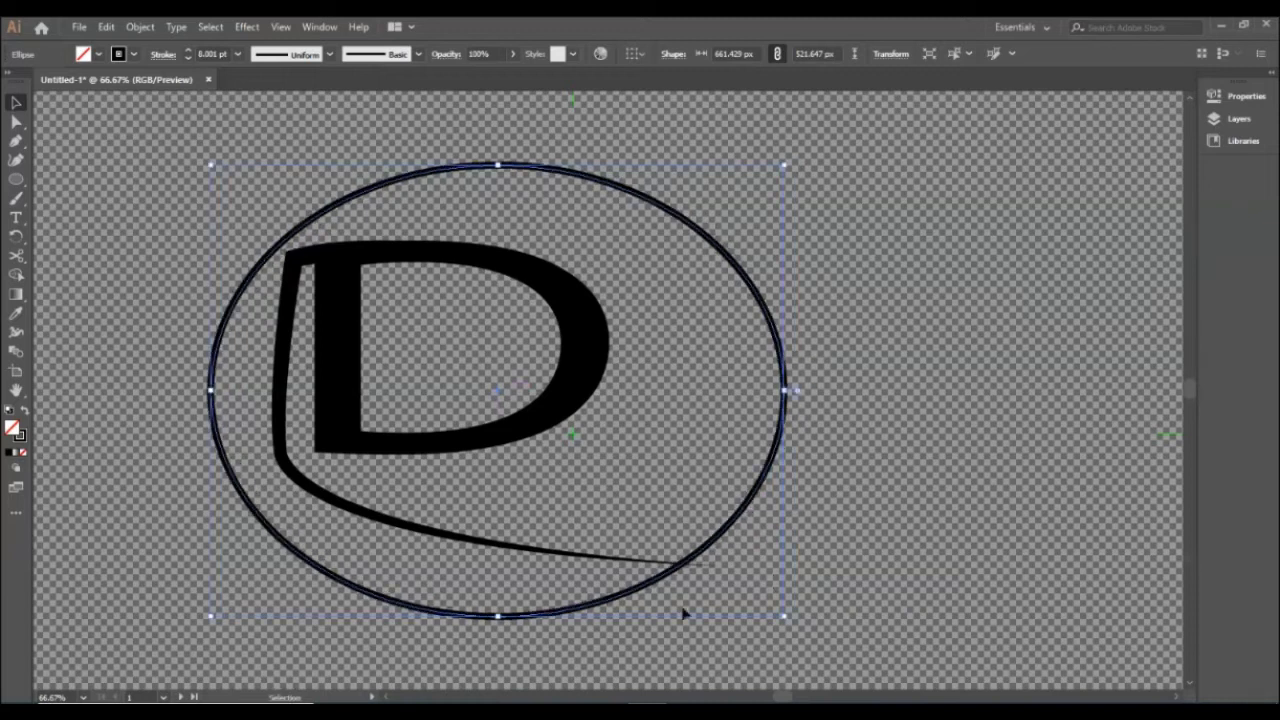
pyautogui.moveTo(785, 390); pyautogui.dragTo(837, 392)
pyautogui.click(888, 263)
# Add the text LOGO NAME in 12 pt Myriad Pro near the ellipse's lower edge
pyautogui.press('t')
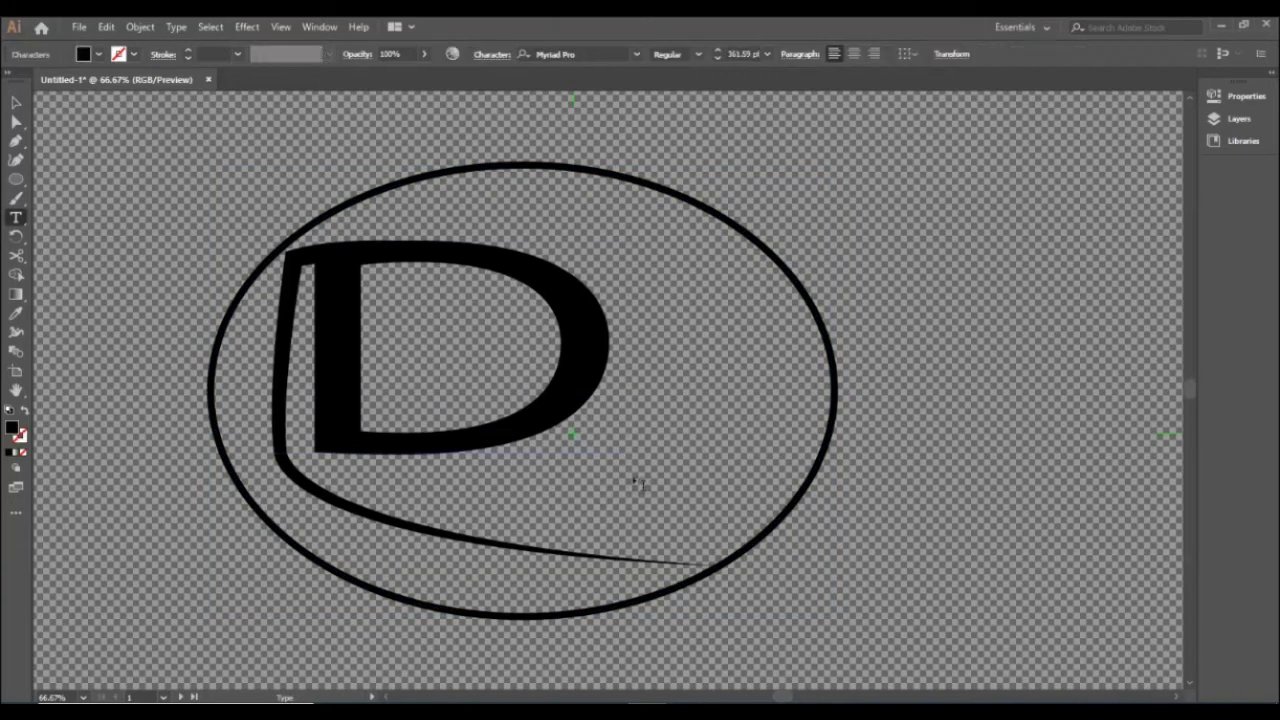
pyautogui.click(970, 479)
pyautogui.click(16, 103)
pyautogui.press('t')
pyautogui.click(297, 609)
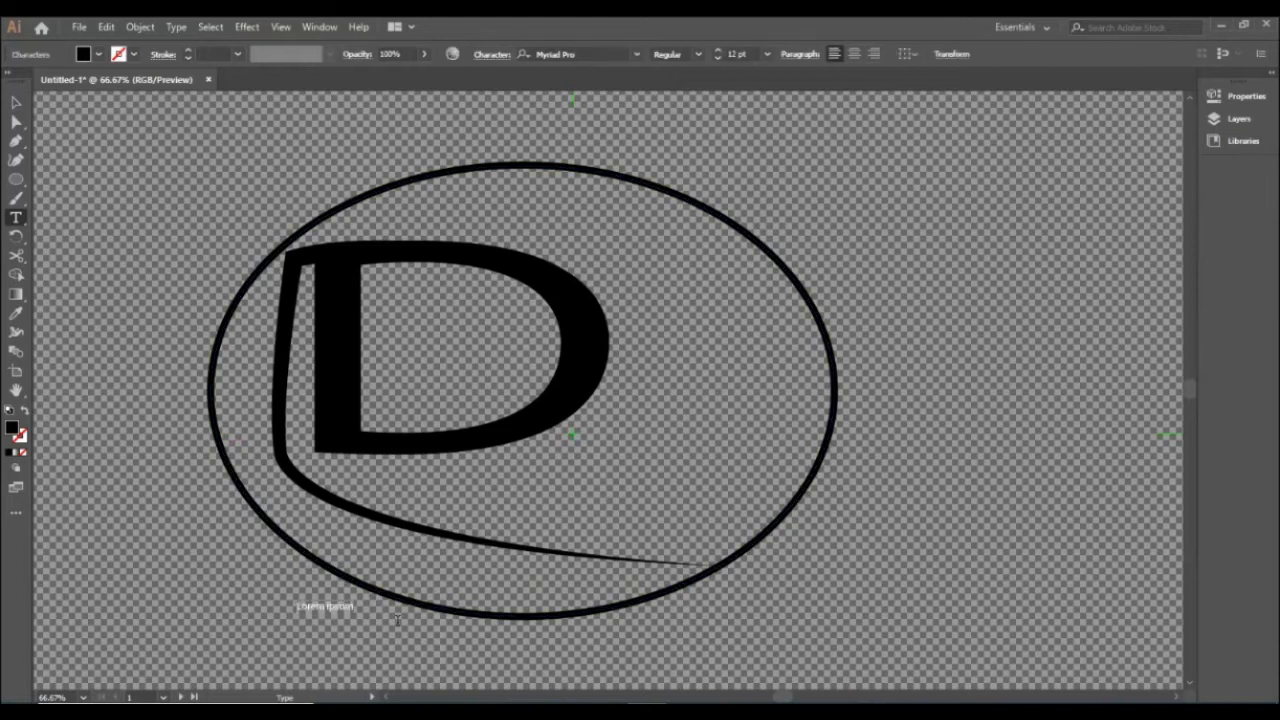
pyautogui.write('2000')
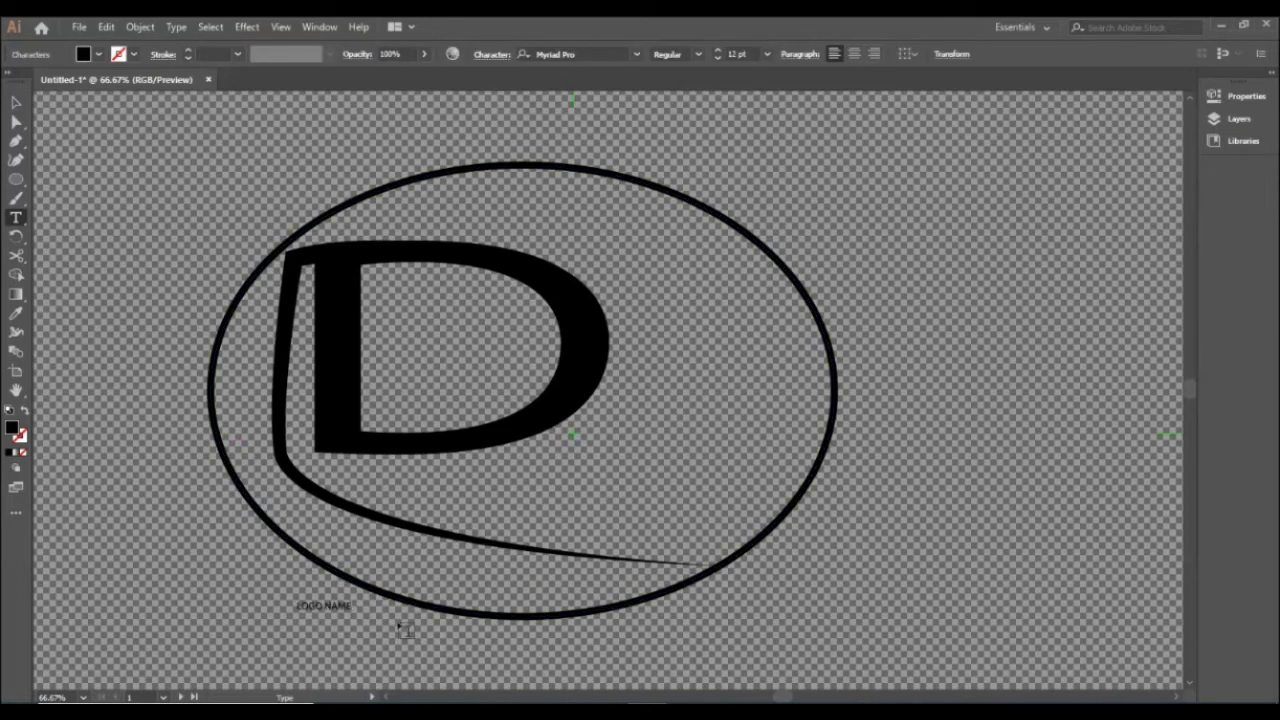
# Enlarge the LOGO NAME text to about 107 pt and place it inside the ellipse, between the D and the swoosh
pyautogui.click(16, 103)
pyautogui.moveTo(352, 613); pyautogui.dragTo(617, 689)
pyautogui.moveTo(557, 608); pyautogui.dragTo(686, 430)
pyautogui.moveTo(711, 473); pyautogui.dragTo(748, 487)
pyautogui.moveTo(714, 447)
pyautogui.mouseDown()
pyautogui.moveTo(740, 464)
pyautogui.moveTo(733, 456)
pyautogui.mouseUp()
pyautogui.click(784, 443)
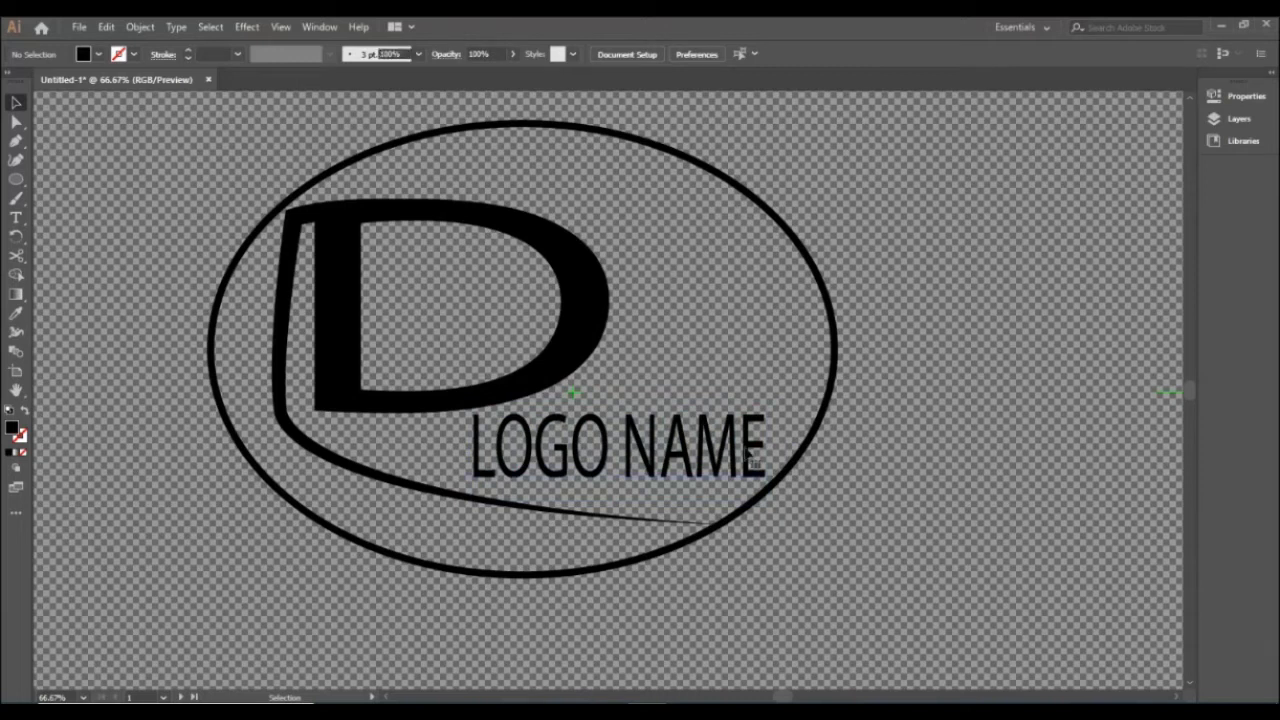
# Rotate the LOGO NAME text clockwise to follow the swoosh and fit it between the D and the swoosh's tip
pyautogui.click(748, 455)
pyautogui.moveTo(773, 390); pyautogui.dragTo(745, 438)
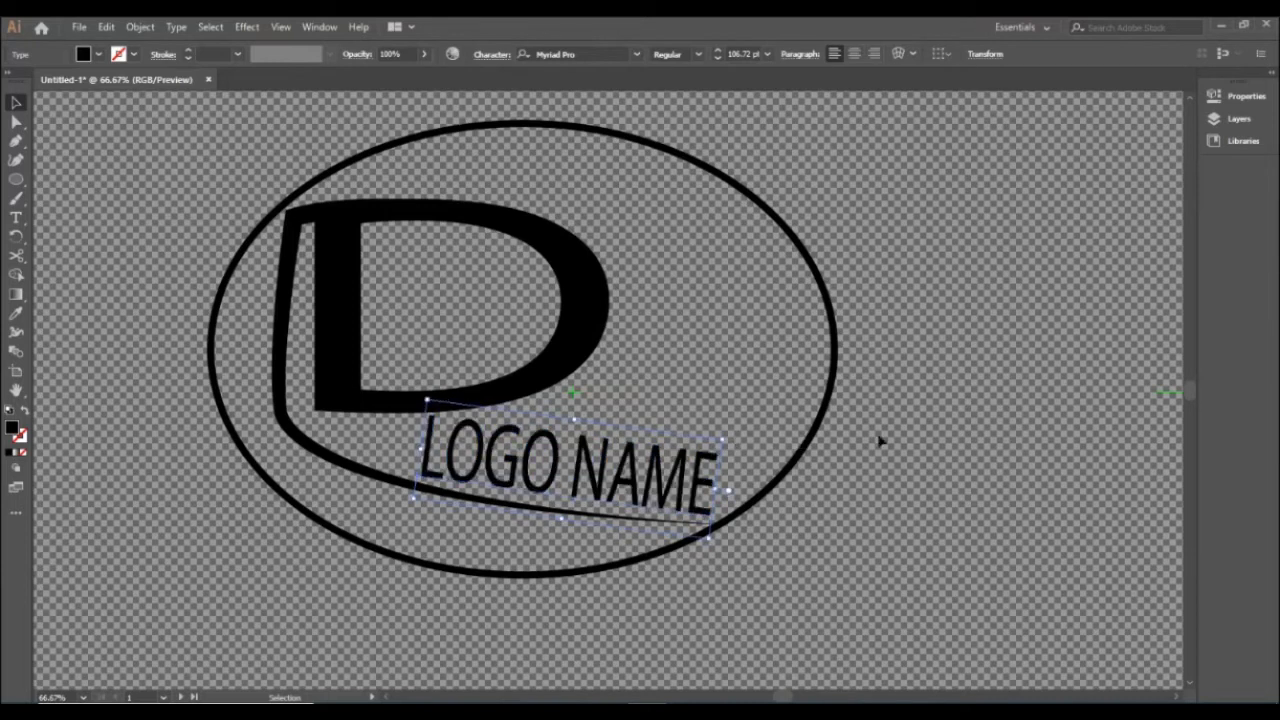
pyautogui.click(950, 443)
pyautogui.click(689, 496)
pyautogui.moveTo(728, 492); pyautogui.dragTo(689, 487)
pyautogui.click(898, 445)
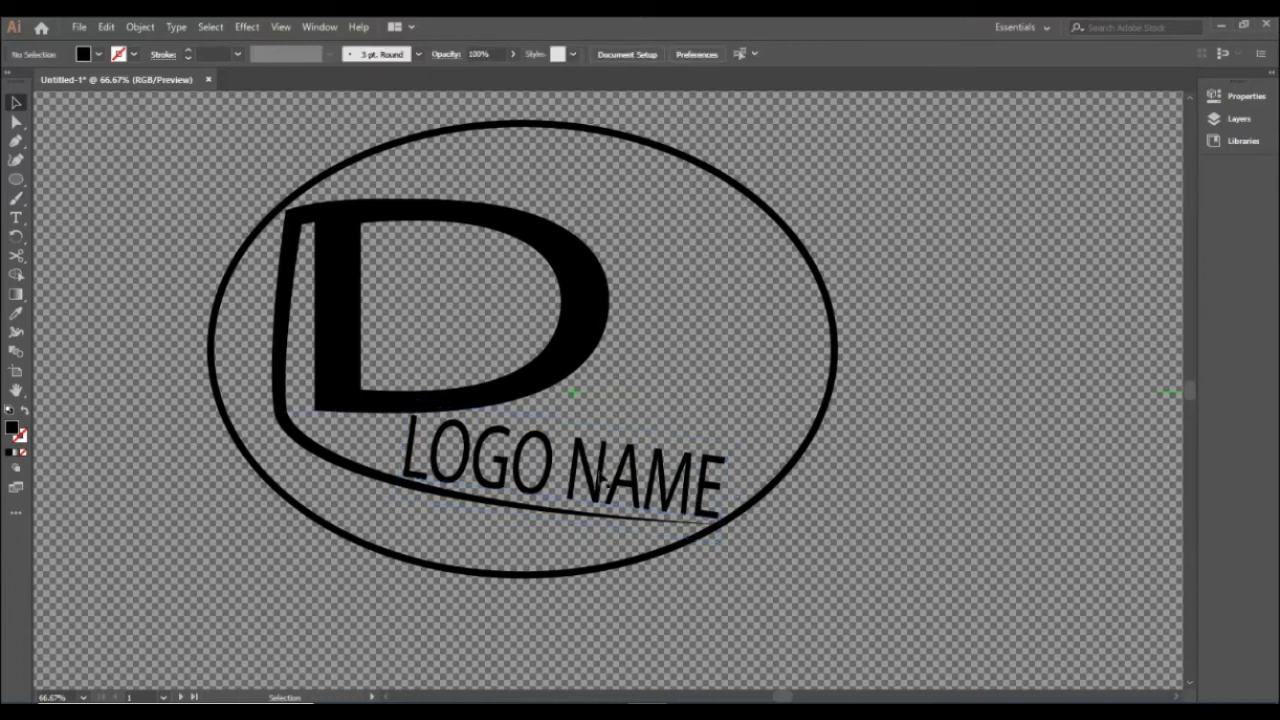
pyautogui.moveTo(604, 480); pyautogui.dragTo(803, 295)
pyautogui.moveTo(942, 246); pyautogui.dragTo(927, 236)
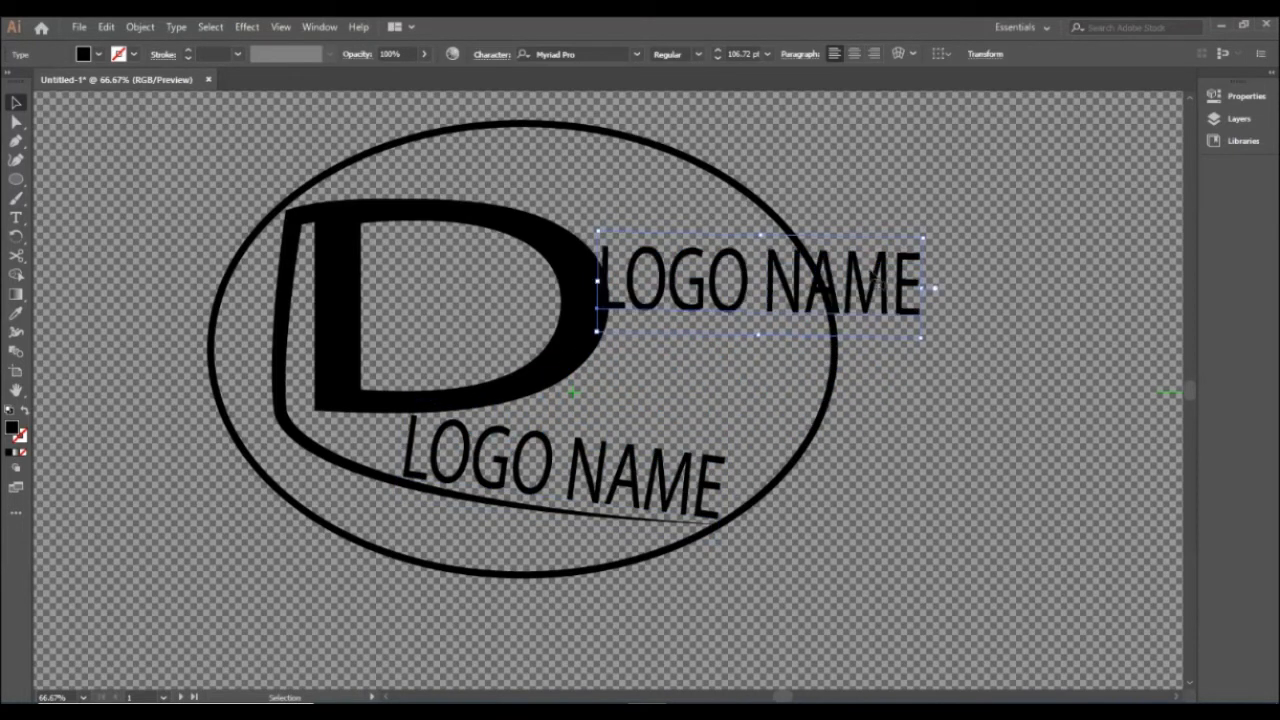
pyautogui.click(868, 350)
pyautogui.click(835, 298)
pyautogui.press('Delete')
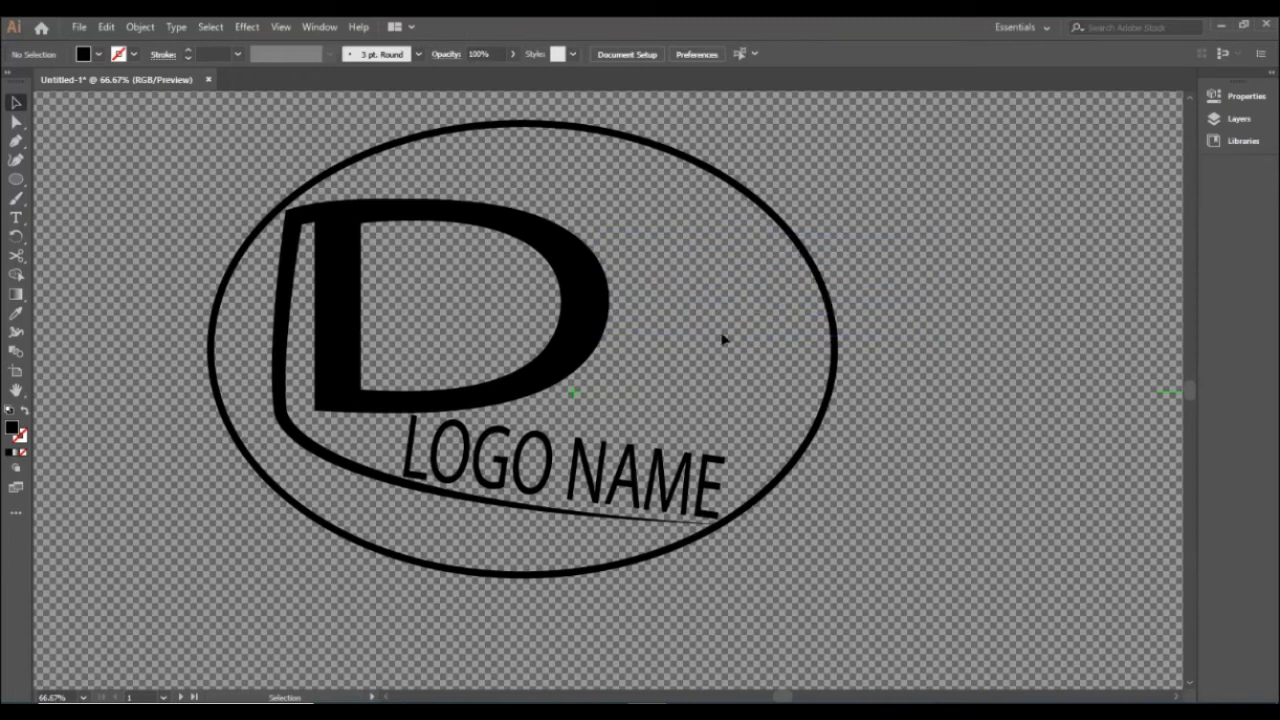
# Stretch the ellipse slightly wider on the side away from the D's stem
pyautogui.click(835, 316)
pyautogui.moveTo(835, 124)
pyautogui.mouseDown()
pyautogui.moveTo(822, 146)
pyautogui.moveTo(855, 120)
pyautogui.mouseUp()
pyautogui.click(907, 241)
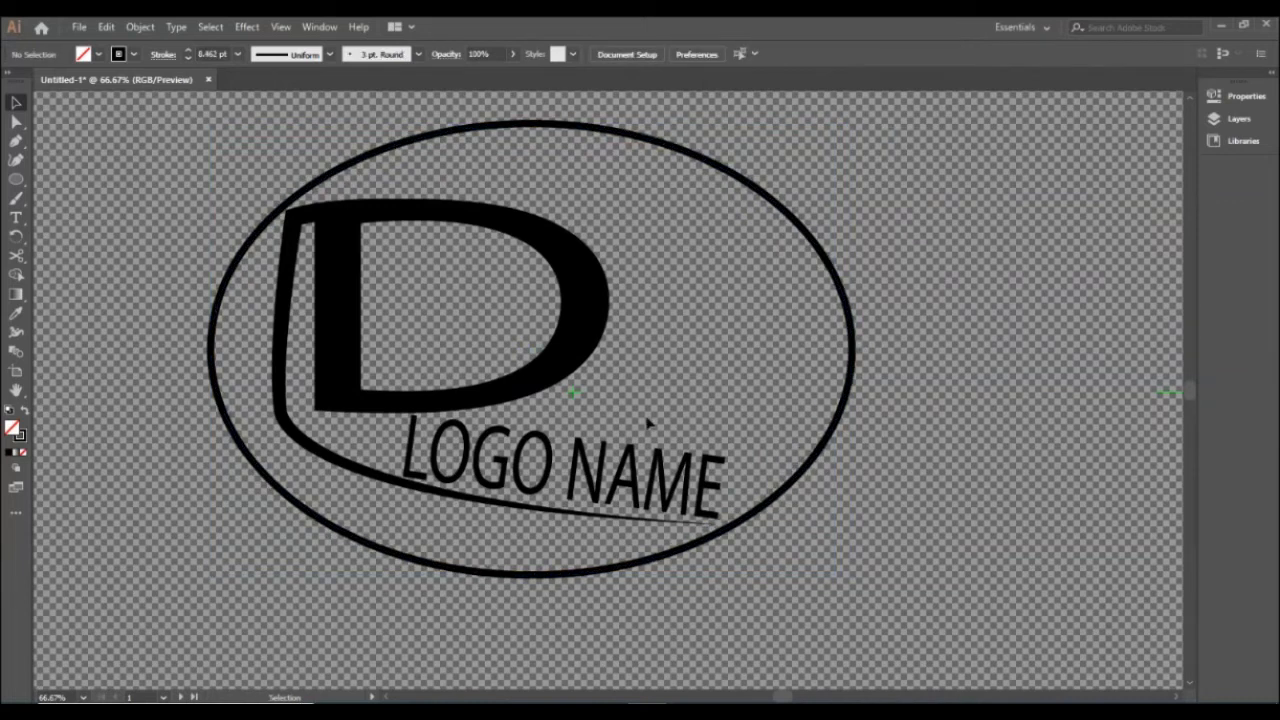
# Save the logo document as an Adobe Illustrator file in the Pictures folder
pyautogui.hotkey('ctrl', 's')
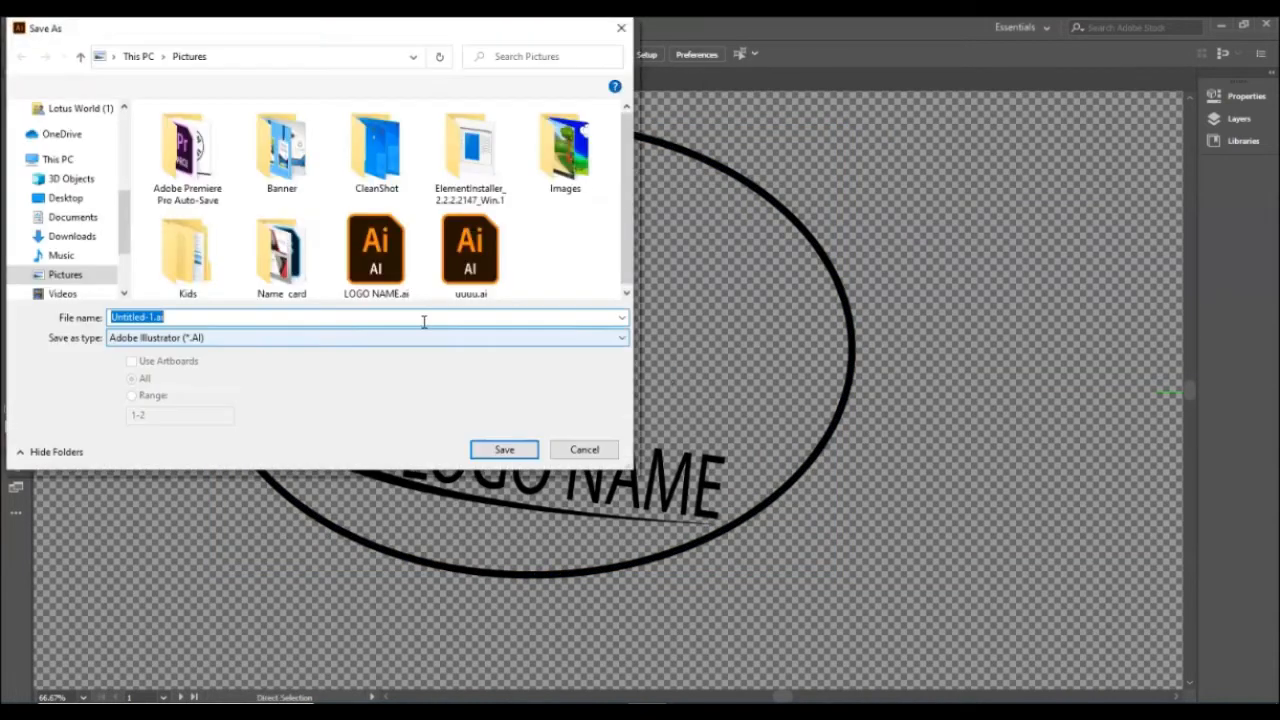
pyautogui.click(520, 450)
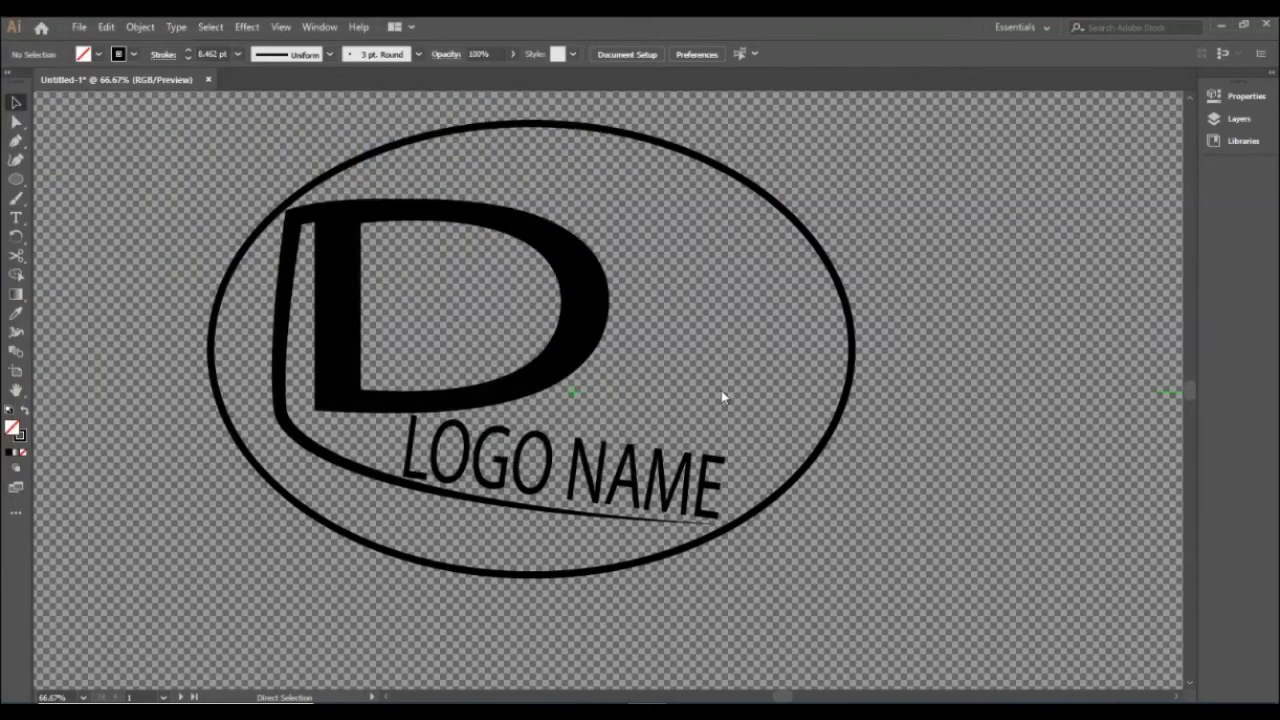
# Switch to File Explorer and open the Wooden-Logo-Mockup folder in Downloads
pyautogui.click(700, 589)
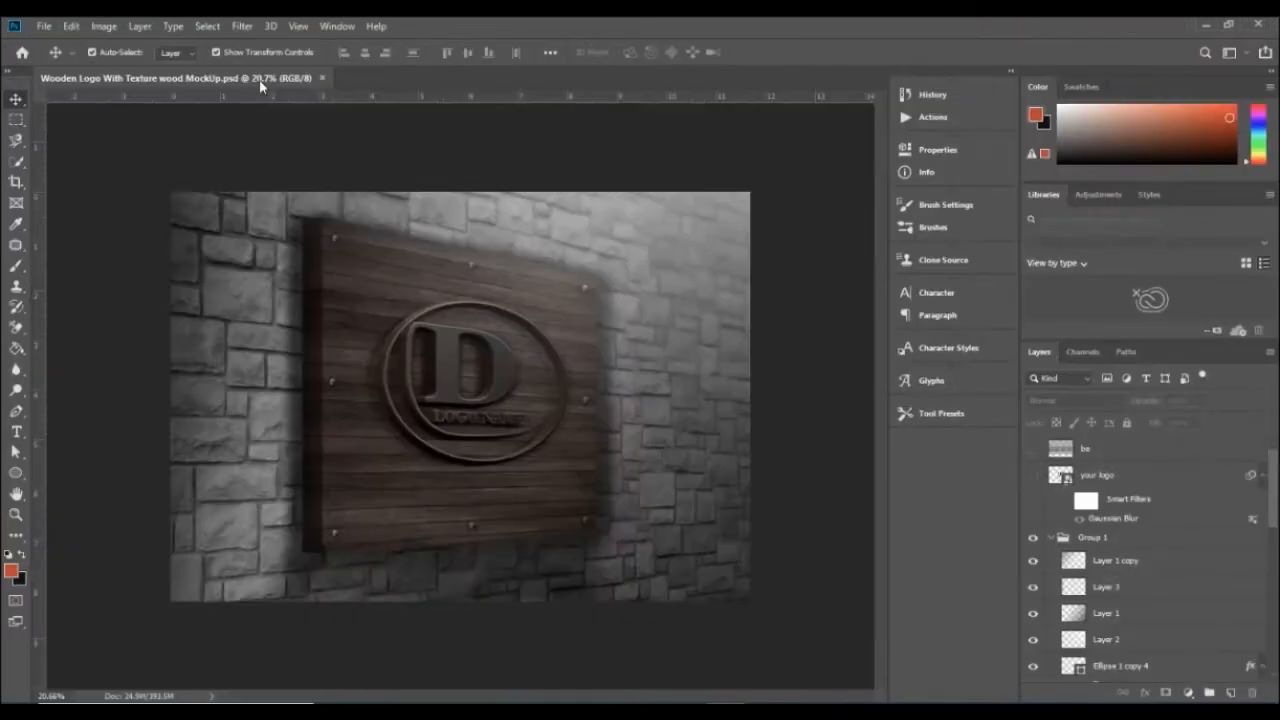
pyautogui.click(1206, 25)
pyautogui.click(1206, 25)
pyautogui.click(568, 711)
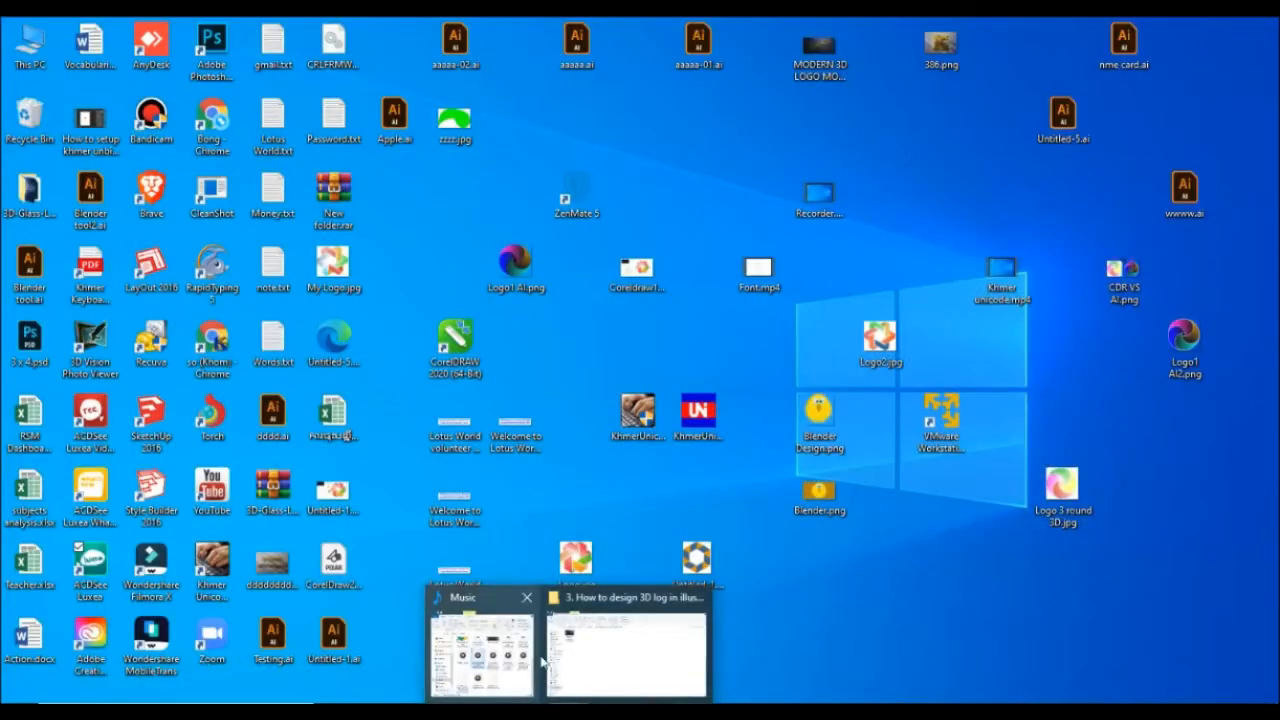
pyautogui.click(576, 656)
pyautogui.click(70, 534)
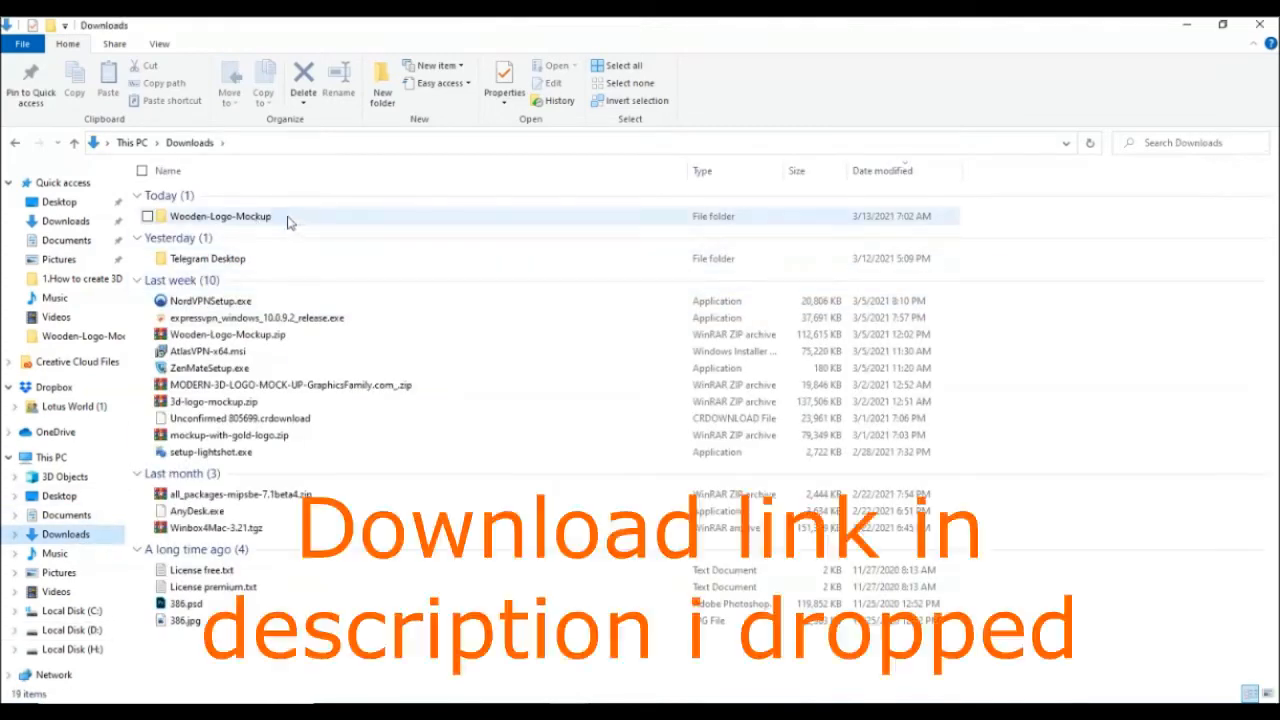
pyautogui.doubleClick(286, 216)
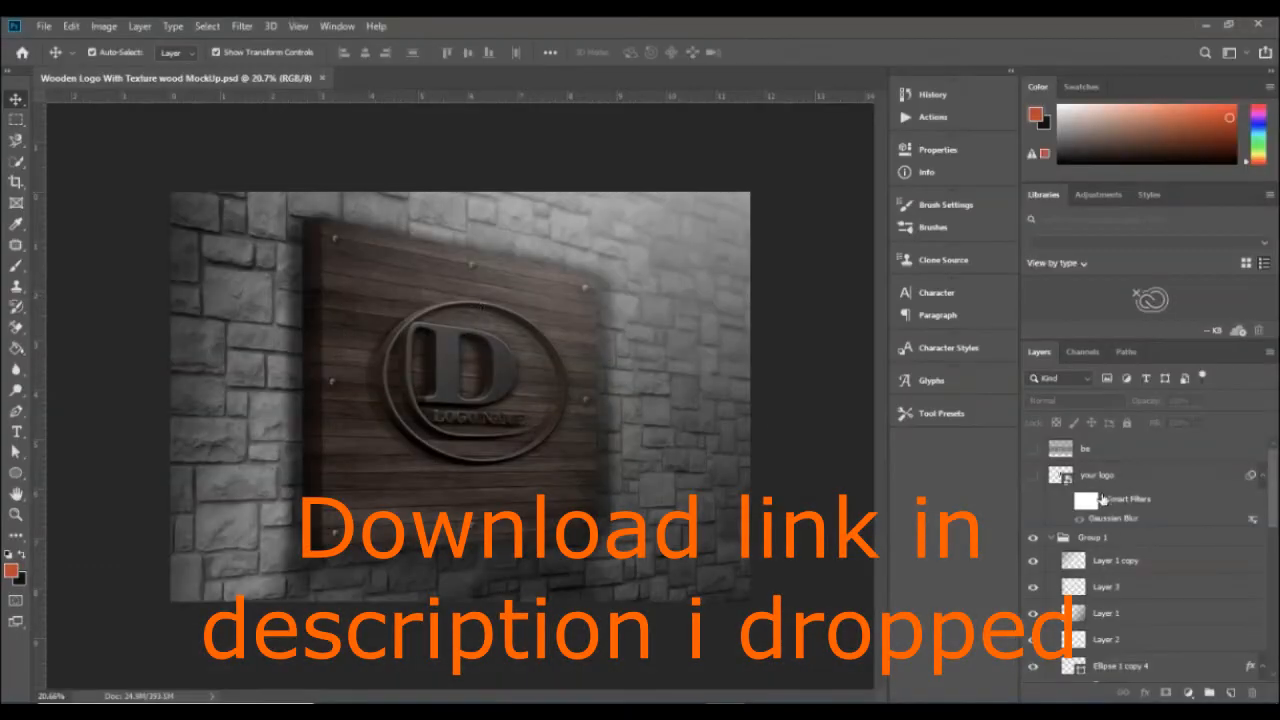
# Switch to Photoshop, open the wooden mockup's "your logo" smart object and hide its LOGO NAME layer
pyautogui.doubleClick(1062, 477)
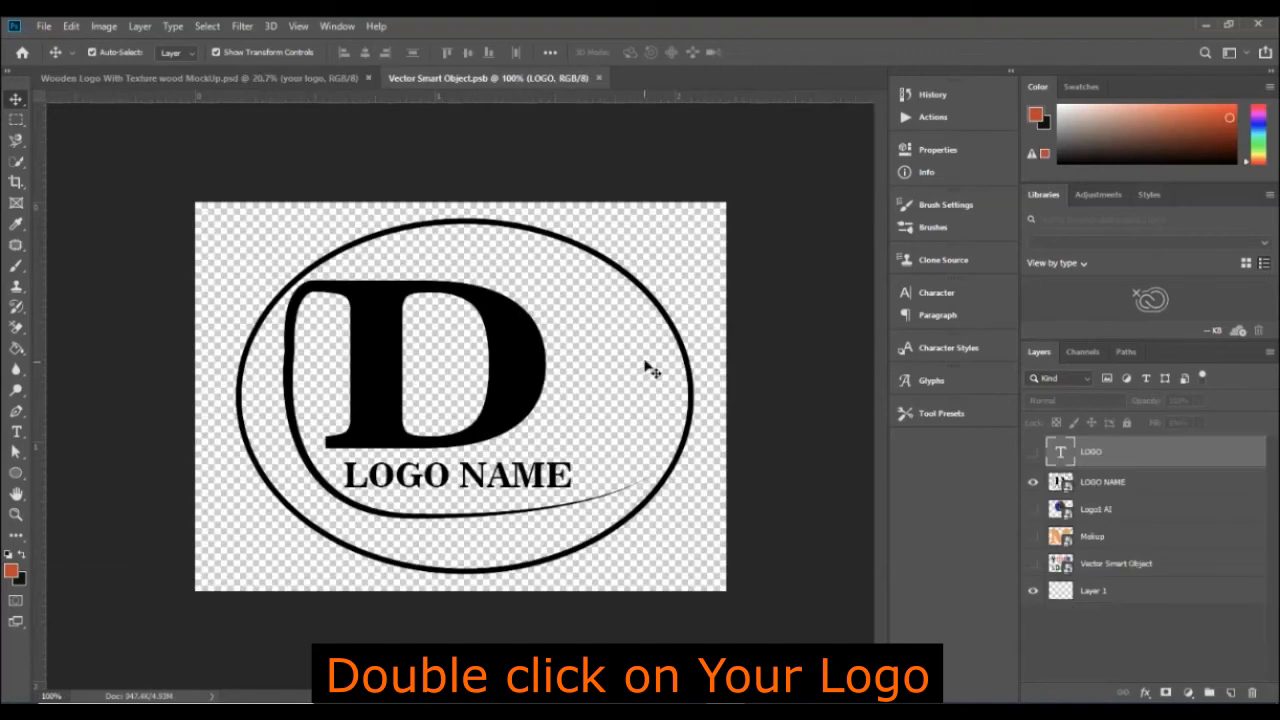
pyautogui.click(1033, 482)
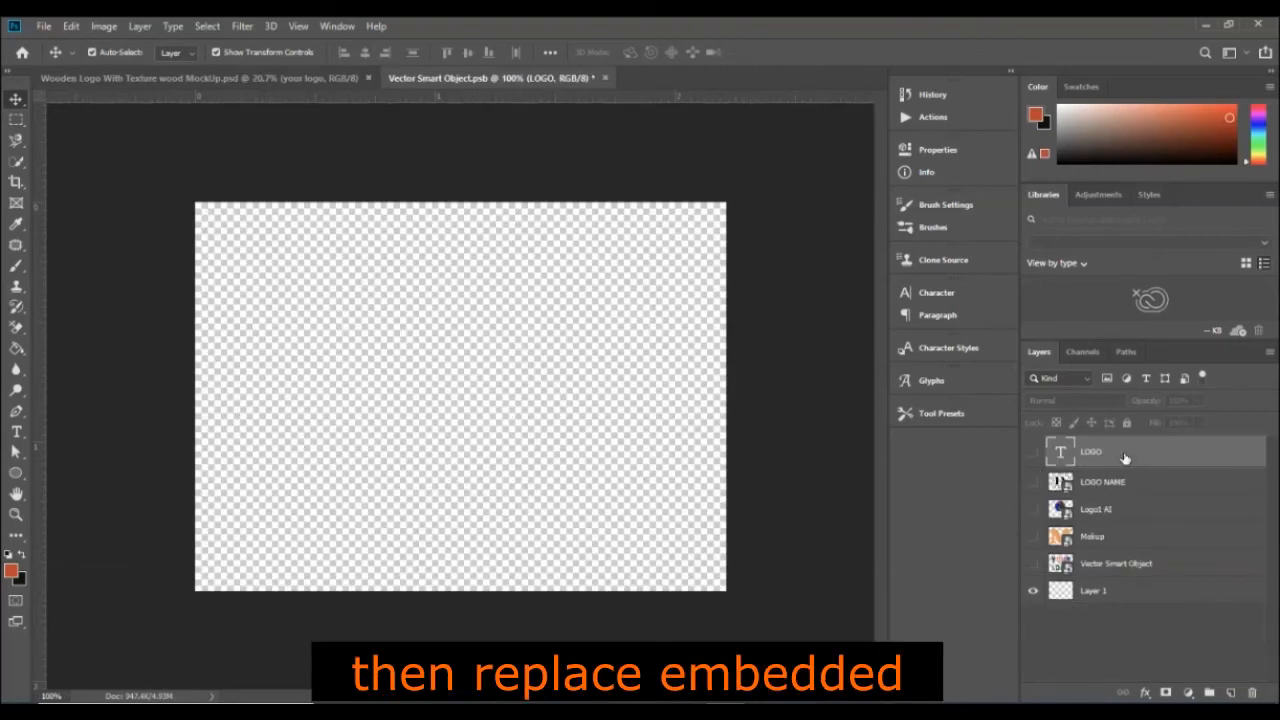
# Place the ssss logo file from the Pictures folder as an embedded object in the smart object
pyautogui.click(44, 26)
pyautogui.click(76, 343)
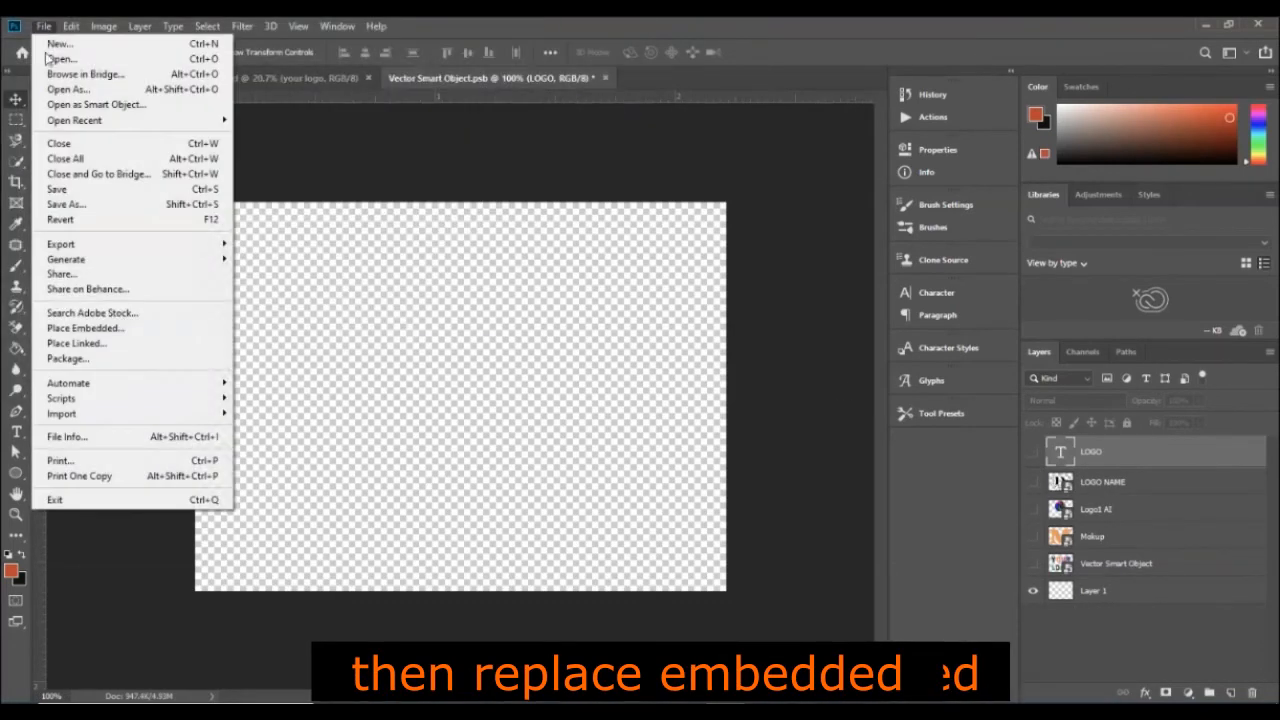
pyautogui.click(85, 328)
pyautogui.scroll(-1, 77, 286)
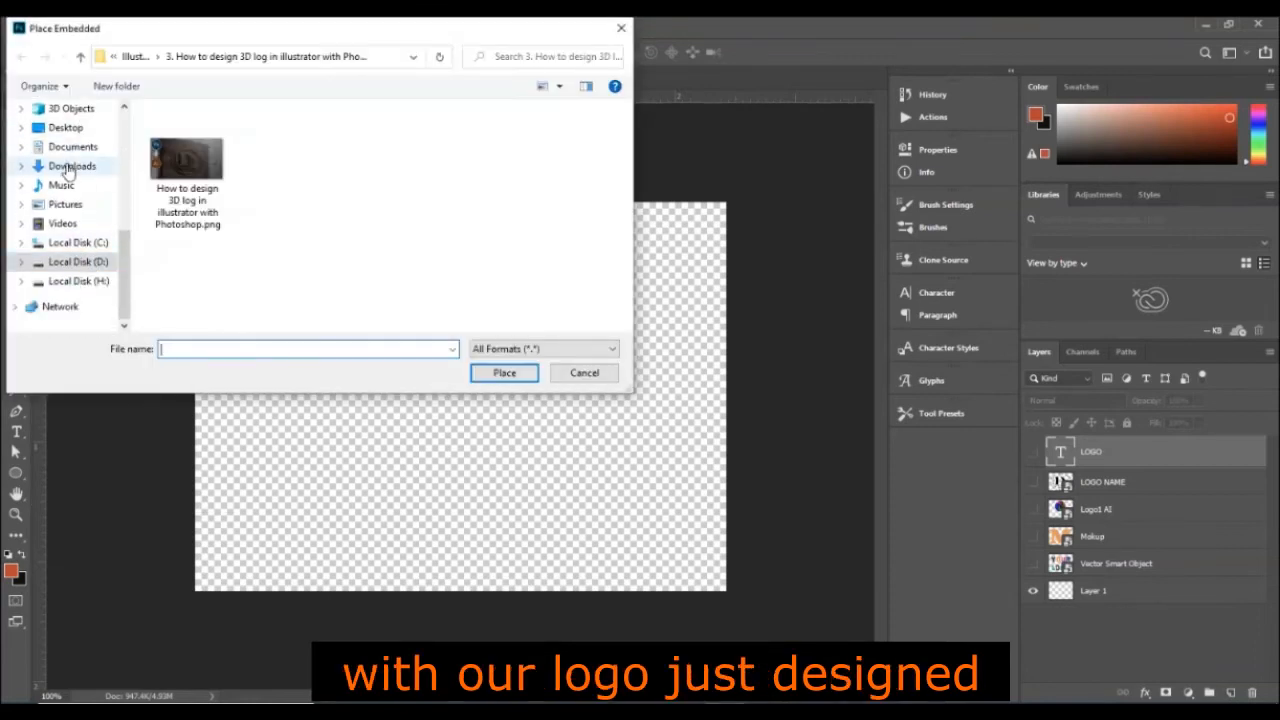
pyautogui.click(65, 204)
pyautogui.scroll(-5, 195, 220)
pyautogui.click(281, 200)
pyautogui.click(503, 373)
pyautogui.click(768, 435)
# Scale up the placed logo to nearly fill the canvas, centre it and commit the placement
pyautogui.moveTo(726, 552); pyautogui.dragTo(824, 609)
pyautogui.moveTo(620, 524); pyautogui.dragTo(571, 472)
pyautogui.moveTo(775, 557); pyautogui.dragTo(823, 585)
pyautogui.moveTo(584, 496); pyautogui.dragTo(560, 477)
pyautogui.click(611, 52)
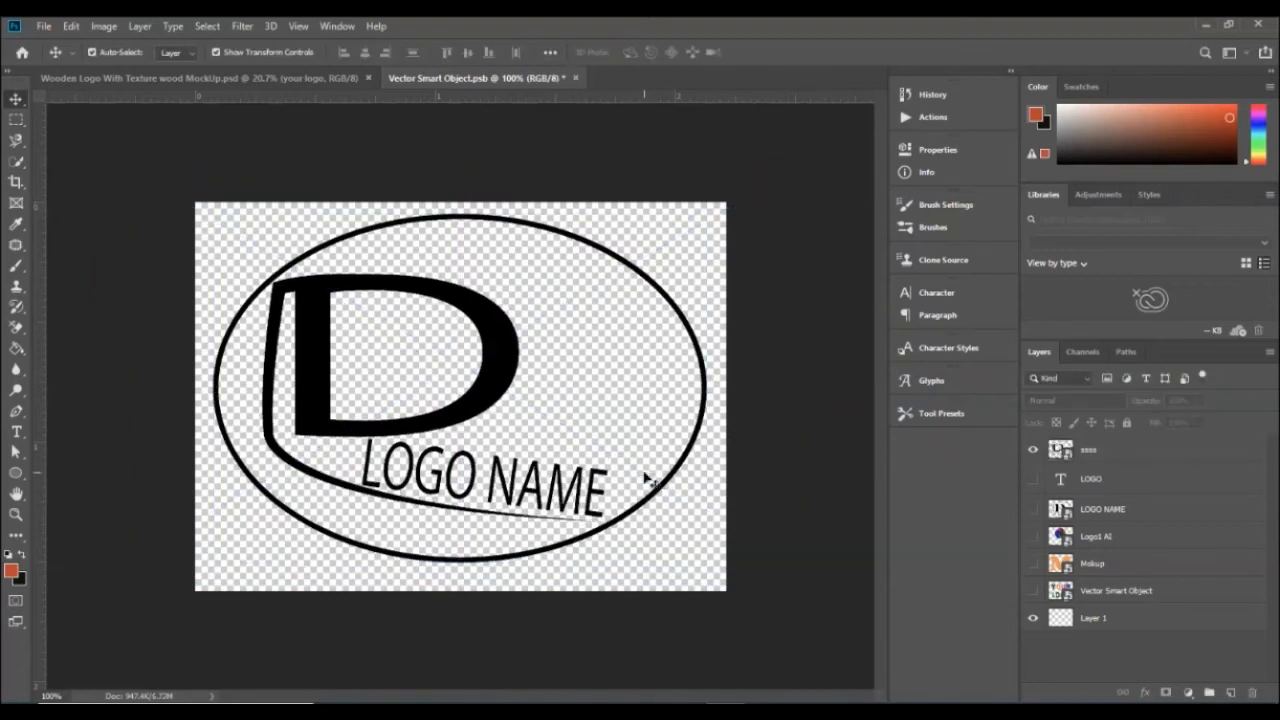
# Save the smart object and examine the new logo on the wooden mockup up close
pyautogui.hotkey('ctrl', 's')
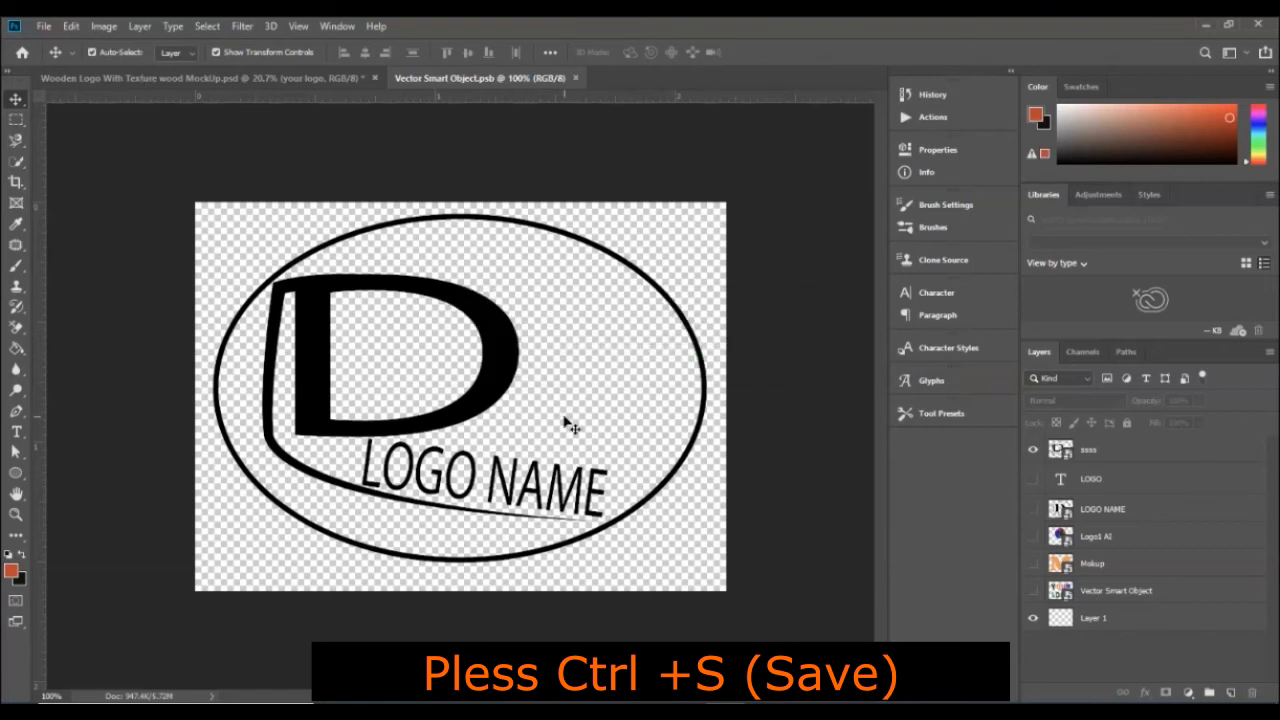
pyautogui.click(308, 79)
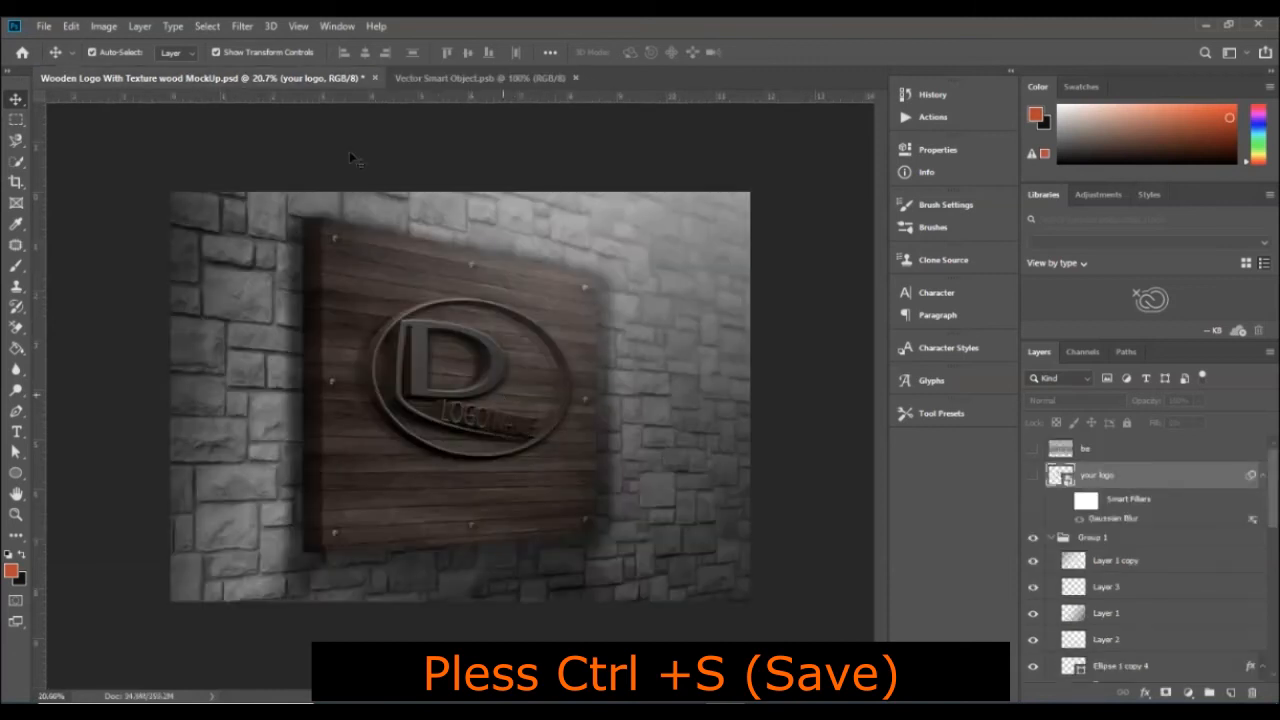
pyautogui.scroll(2, 486, 423)
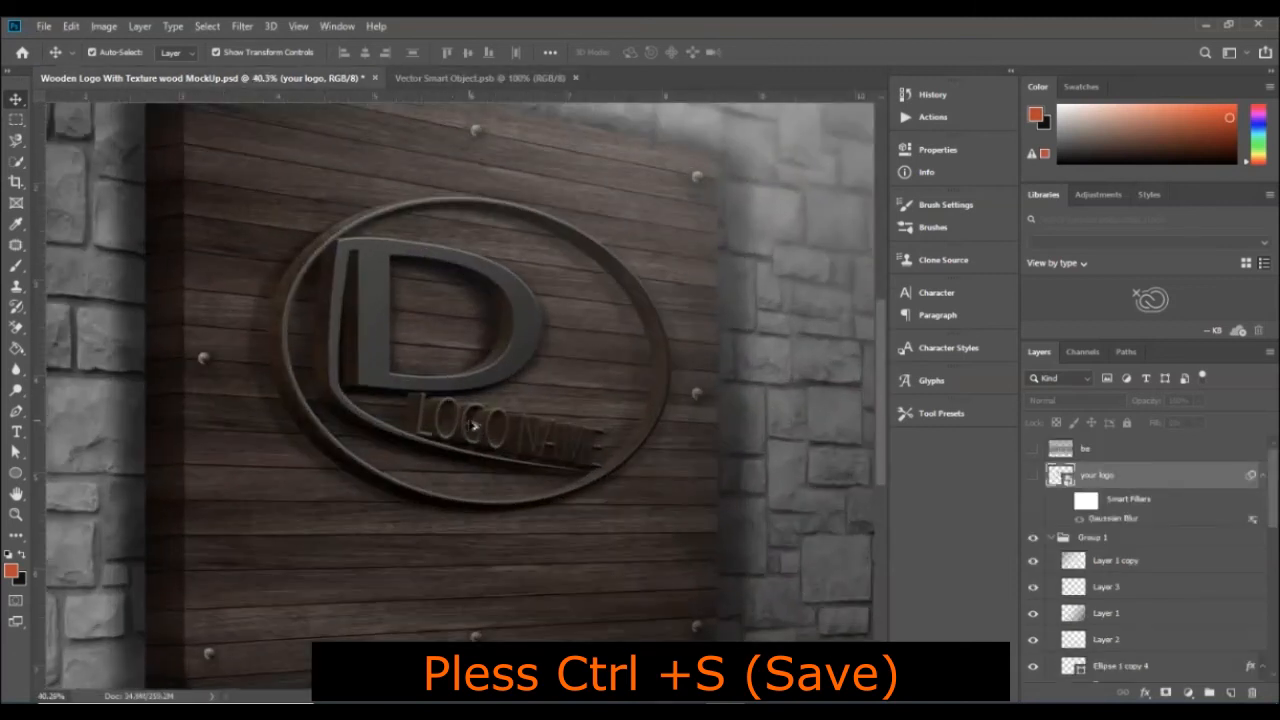
pyautogui.scroll(3, 474, 426)
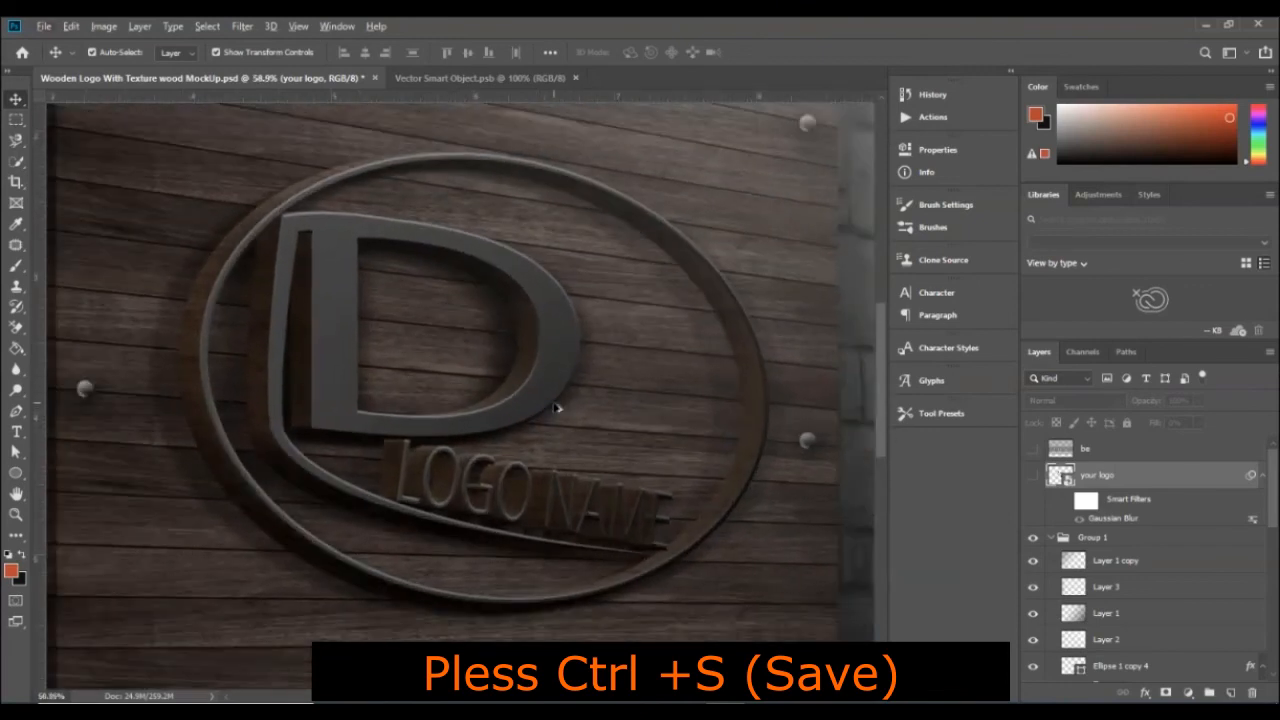
# Hide the ssss layer, show the LOGO NAME layer, save the smart object and inspect the updated mockup
pyautogui.click(483, 79)
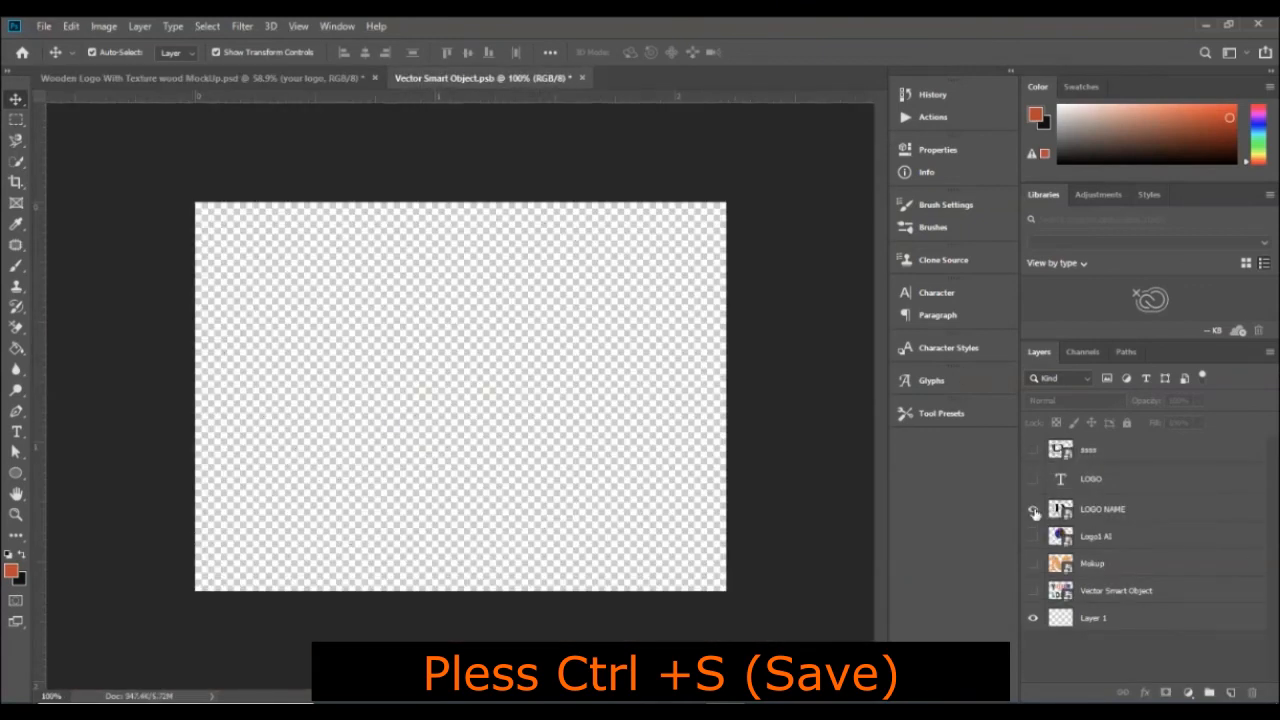
pyautogui.hotkey('ctrl', 's')
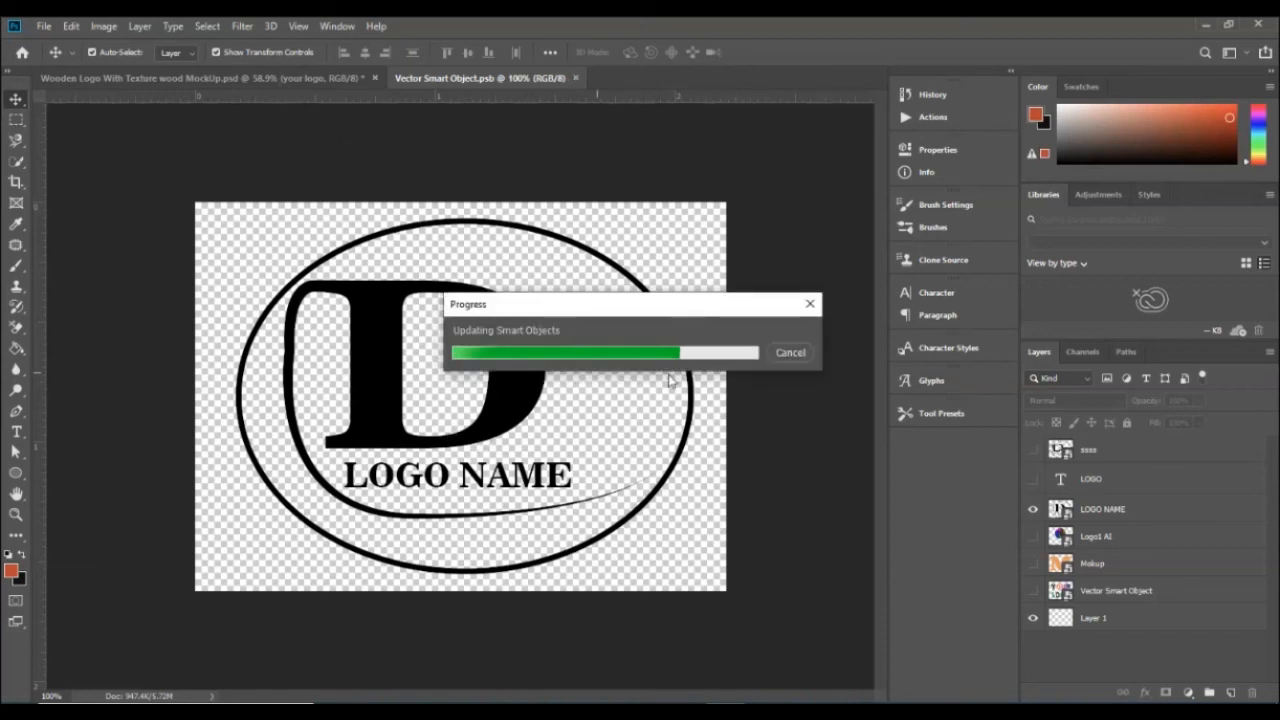
pyautogui.hotkey('ctrl', 'Tab')
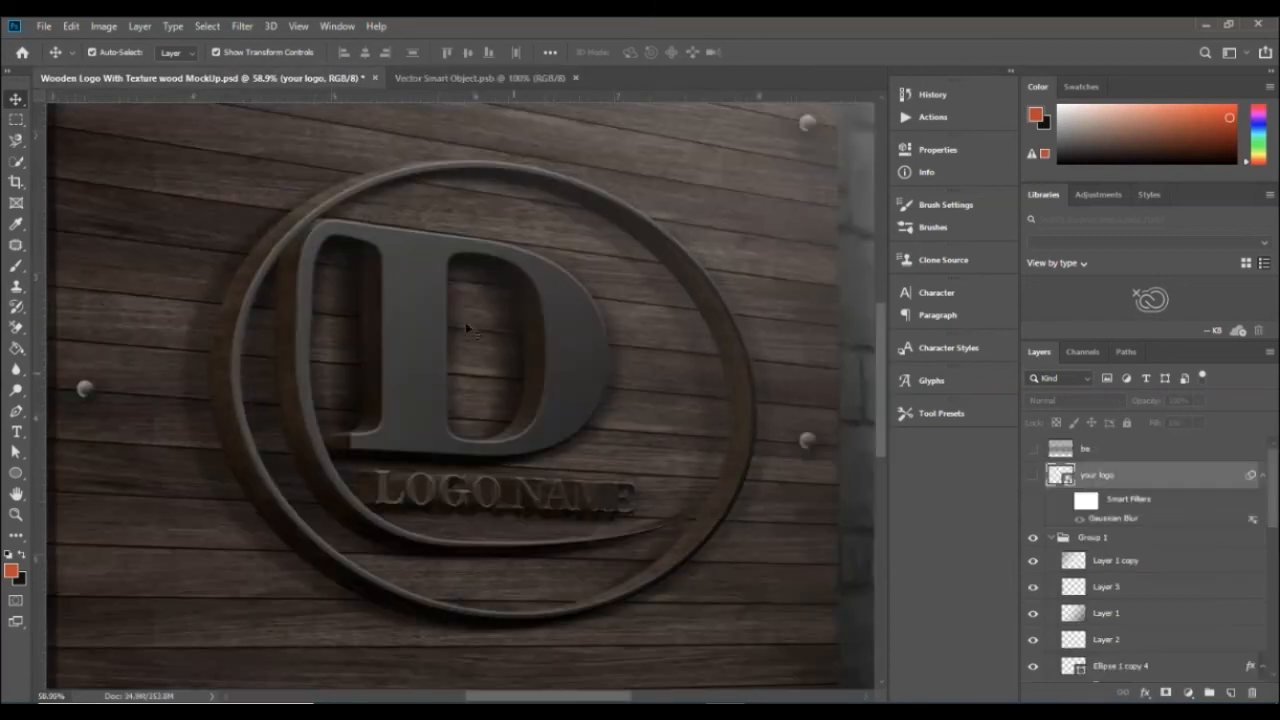
pyautogui.scroll(1, 561, 399)
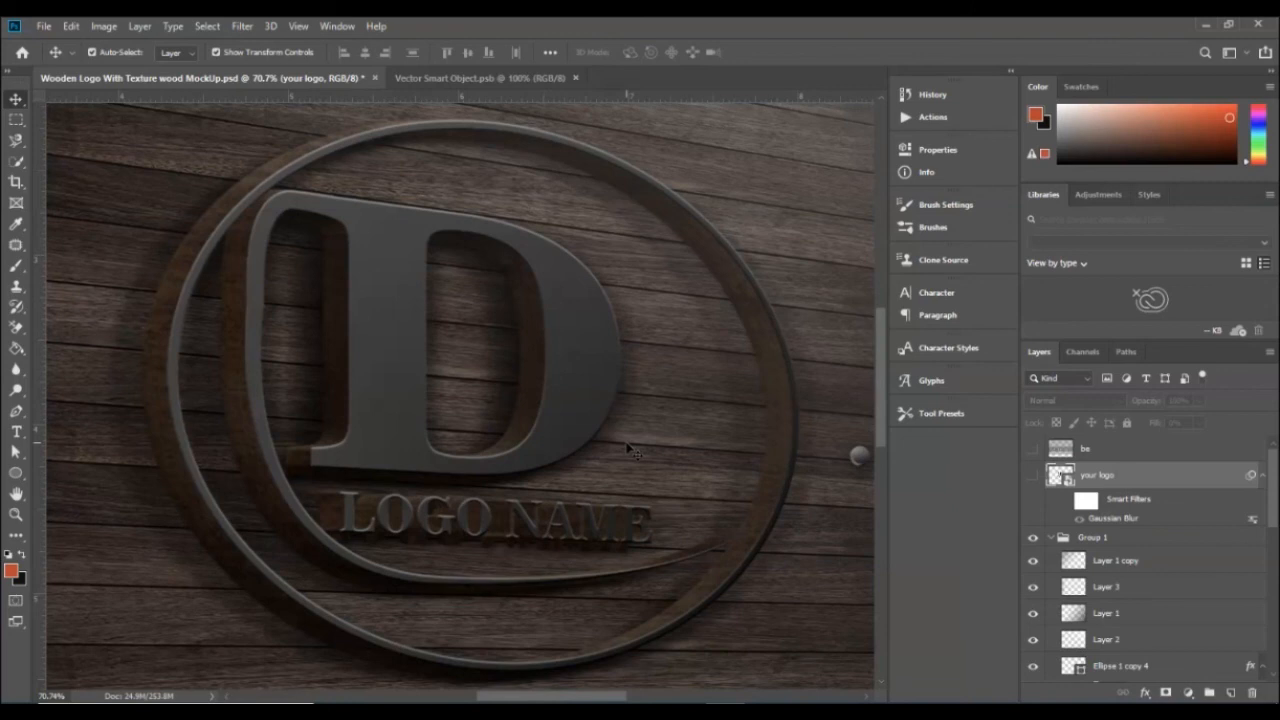
pyautogui.scroll(-1, 630, 450)
pyautogui.scroll(-1, 630, 450)
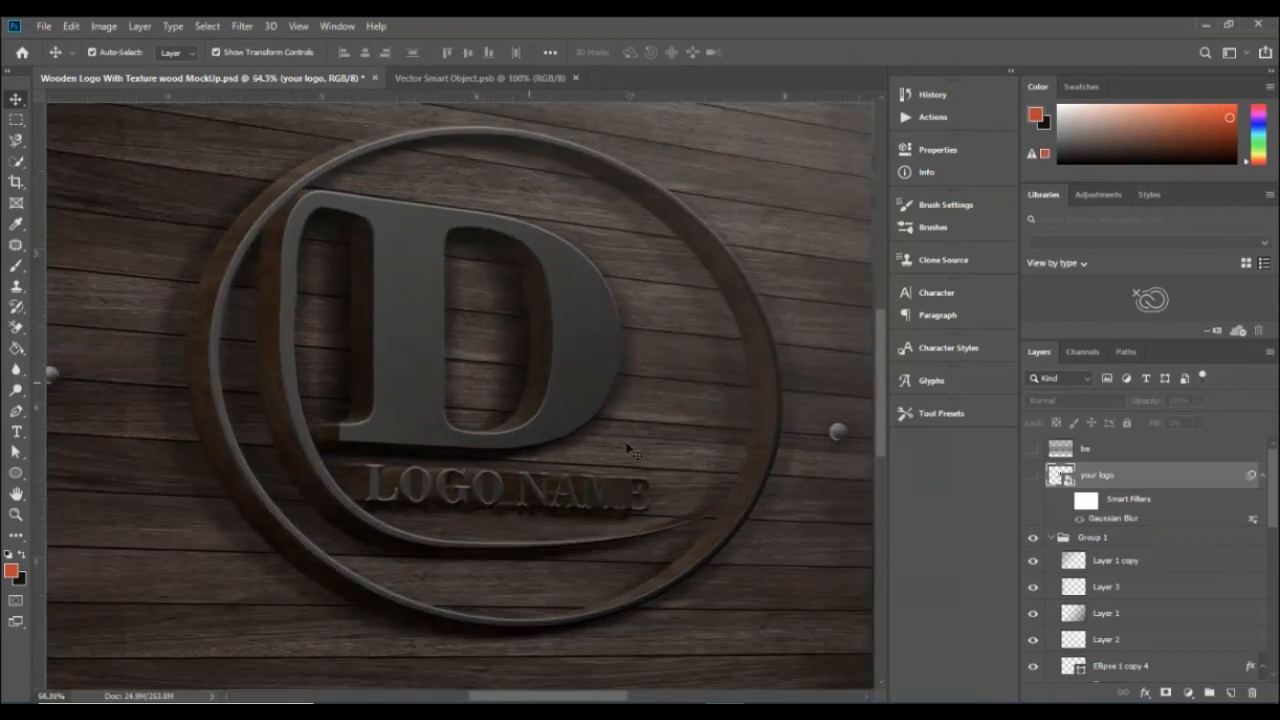